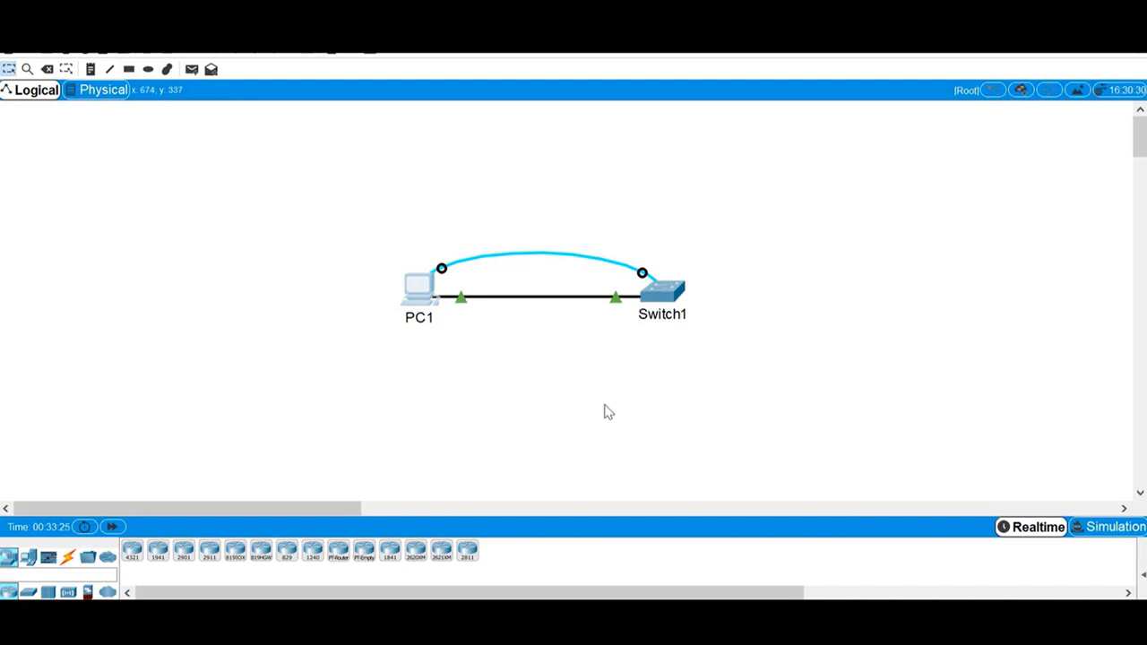
- Open a maximized Terminal console from PC1 to Switch1 with default port settings and reach the Switch1> prompt
{"action": "left_click", "coordinate": [420, 286]}
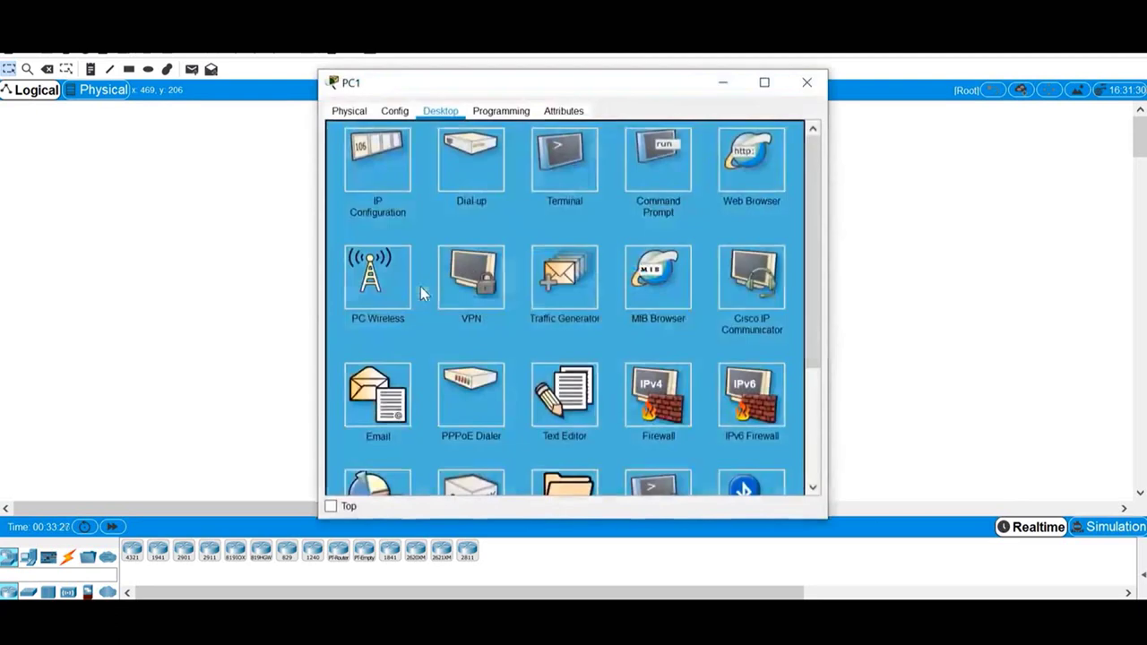
{"action": "left_click", "coordinate": [571, 161]}
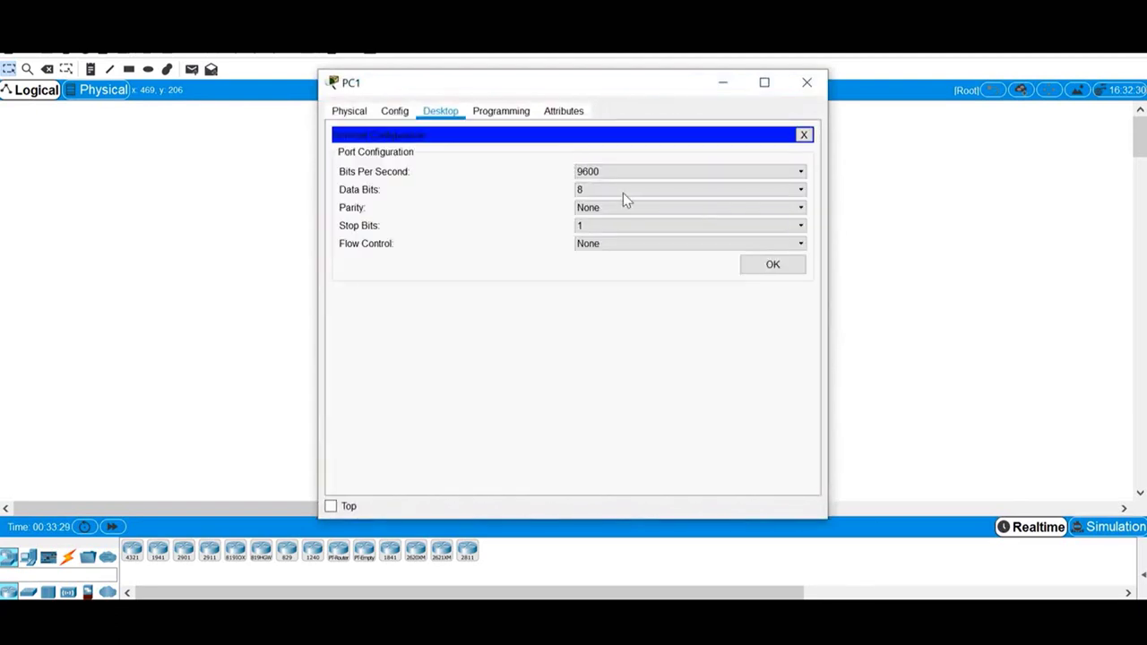
{"action": "left_click", "coordinate": [770, 265]}
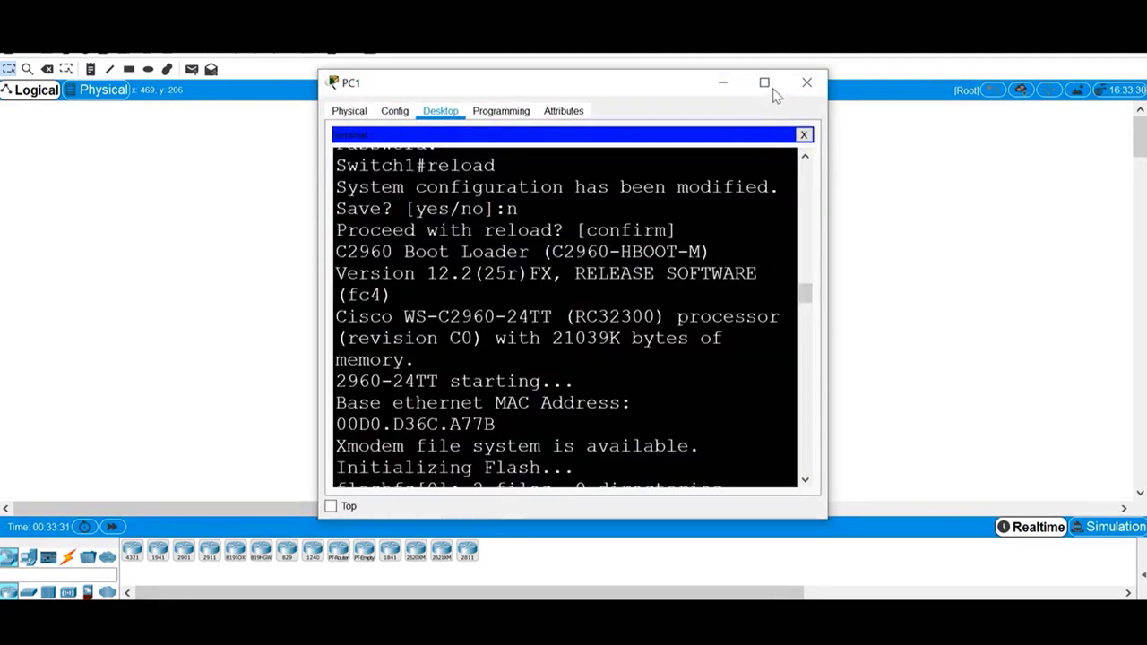
{"action": "left_click", "coordinate": [764, 81]}
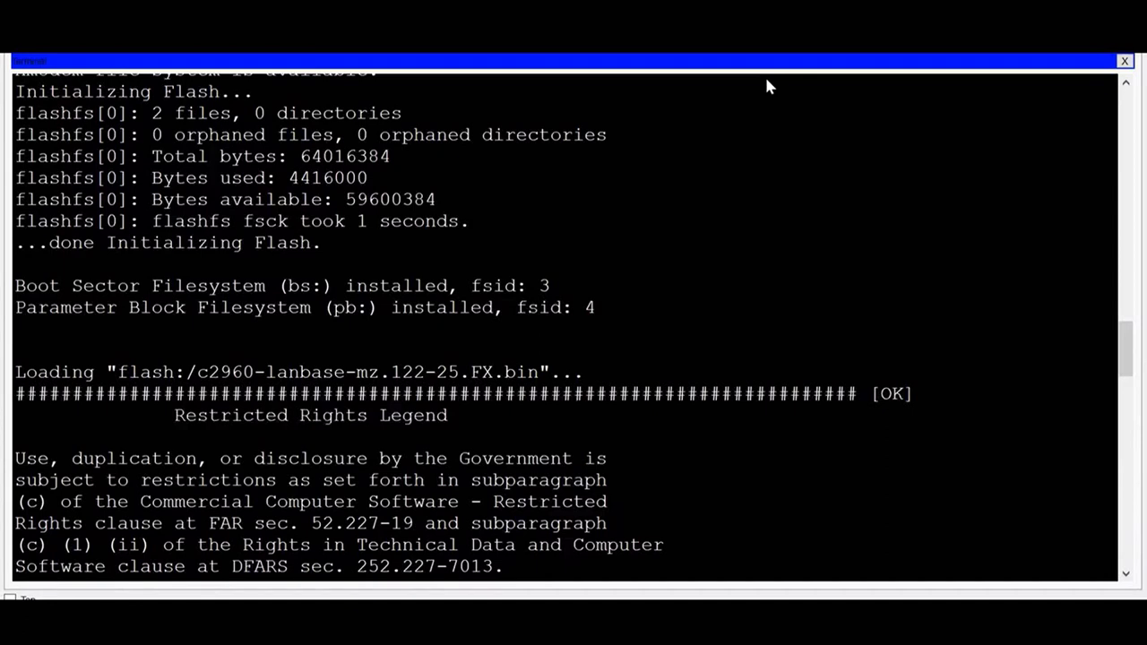
{"action": "key", "text": "Return"}
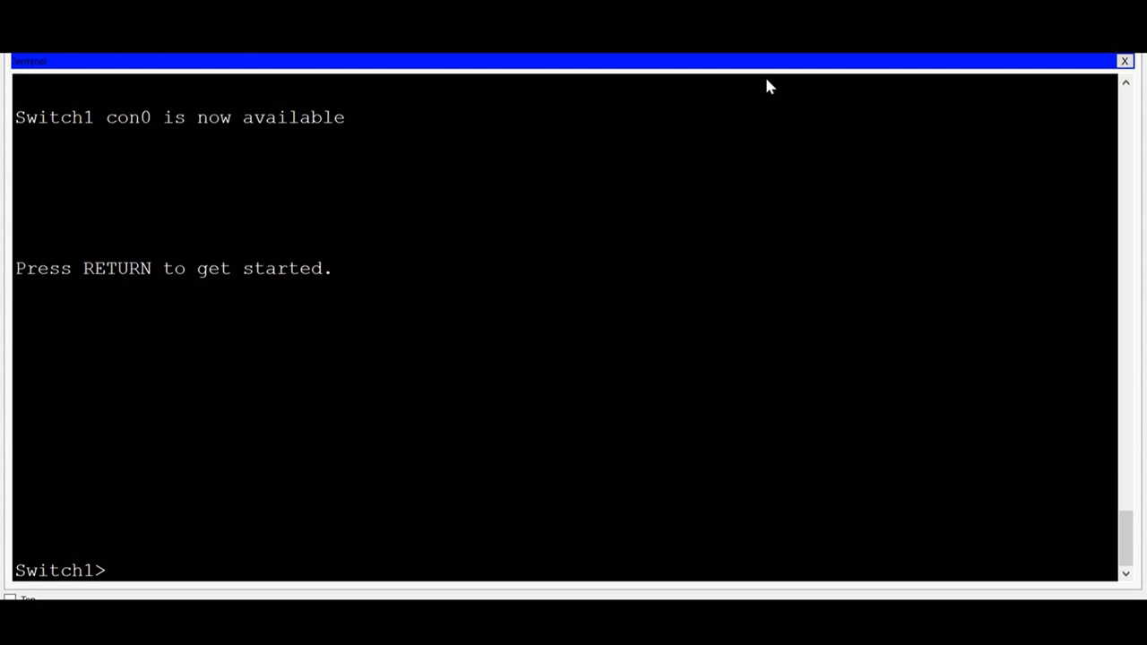
- Enter privileged mode with enable, then global configuration mode with config t
{"action": "type", "text": "enable"}
{"action": "key", "text": "Return"}
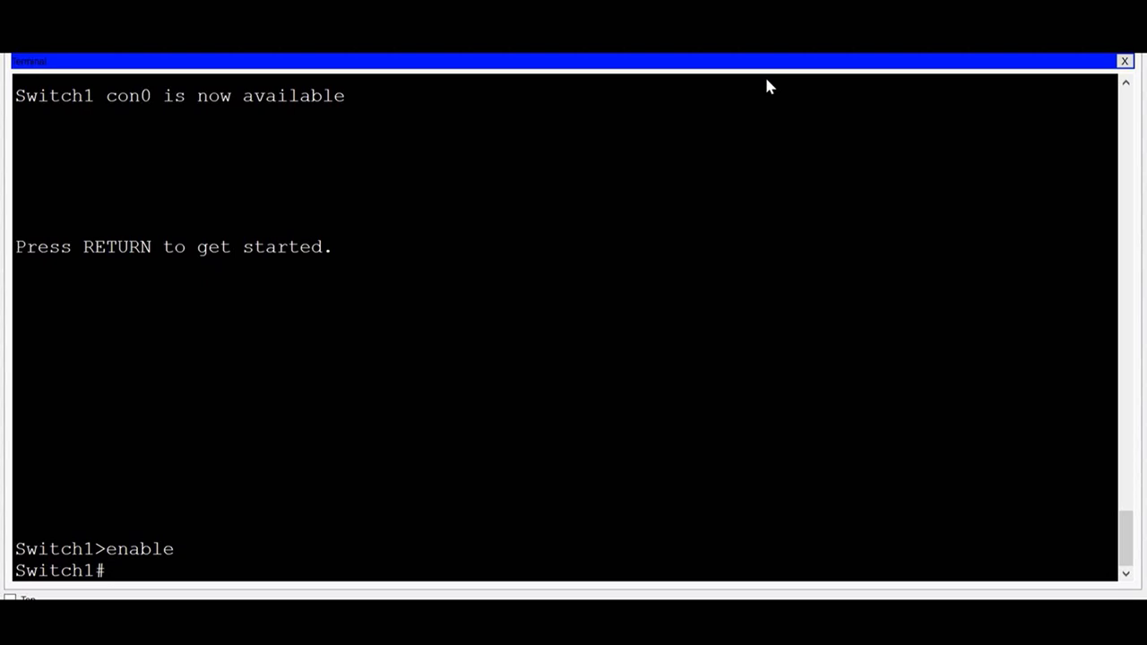
{"action": "type", "text": "config t"}
{"action": "key", "text": "Return"}
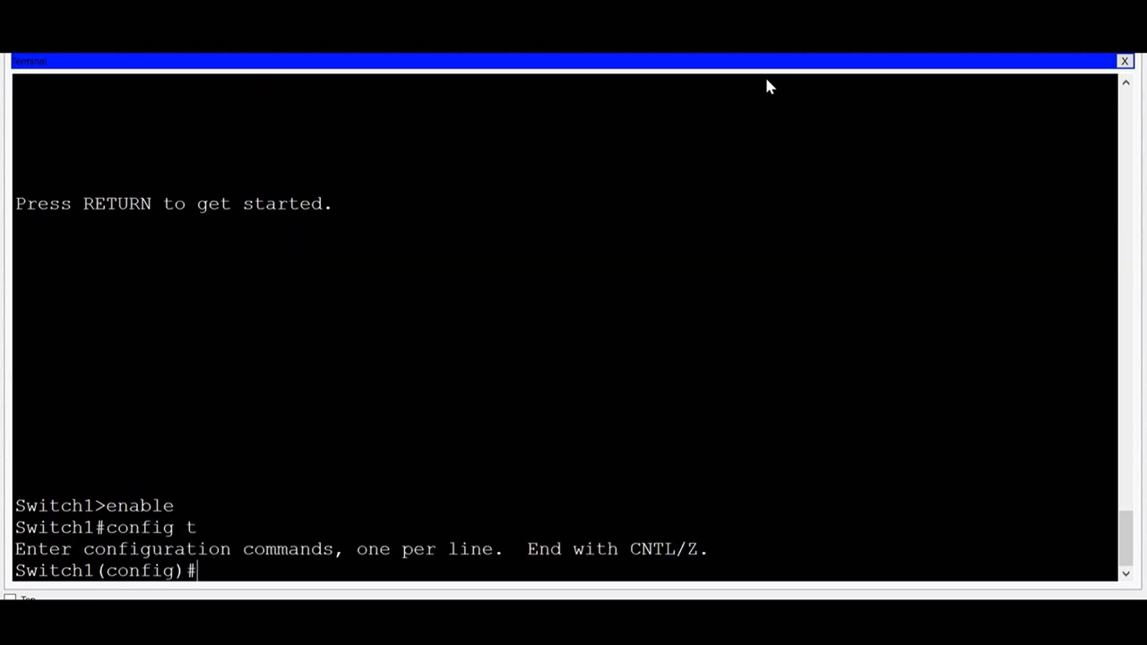
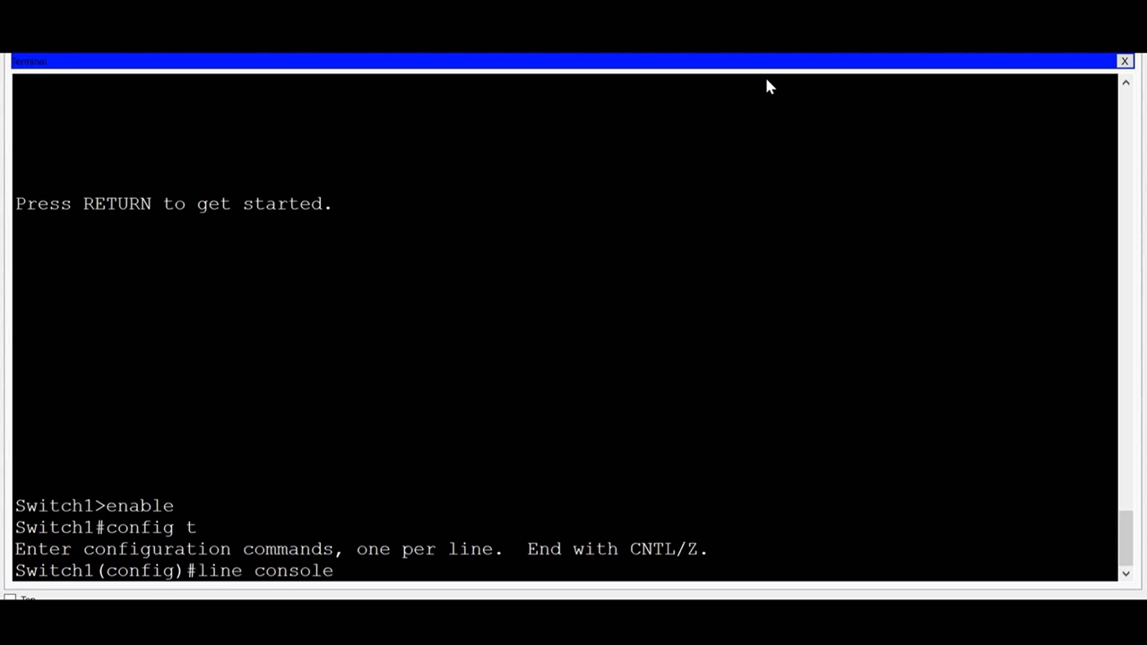
- On line console 0, set the console password, enable login, and exit back to global config
{"action": "key", "text": "Return"}
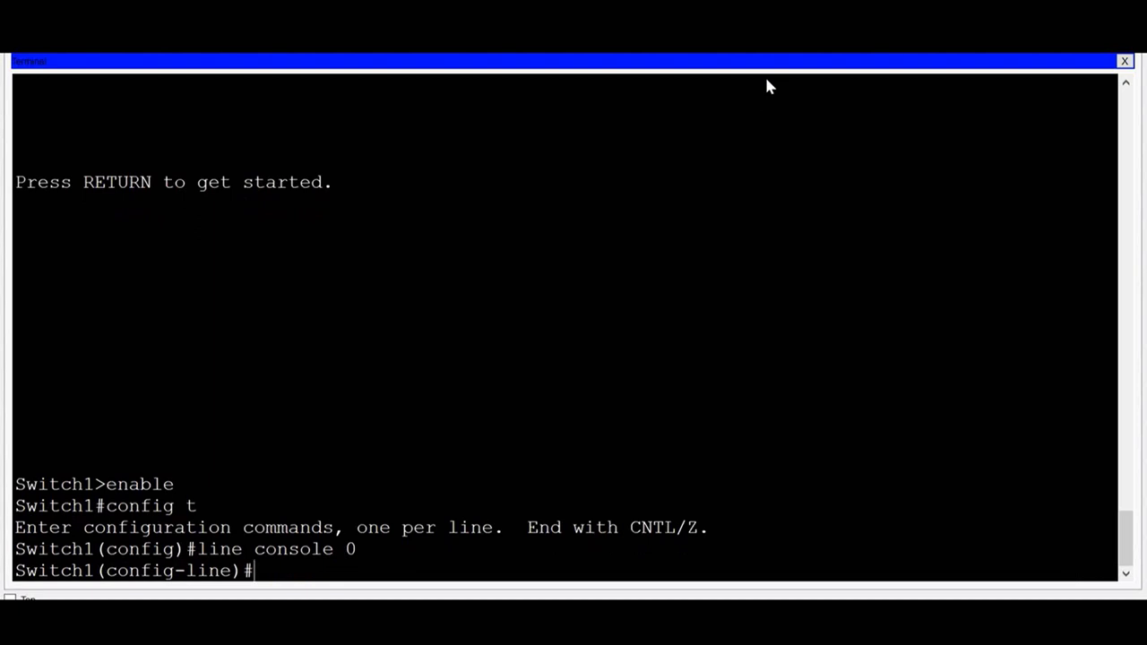
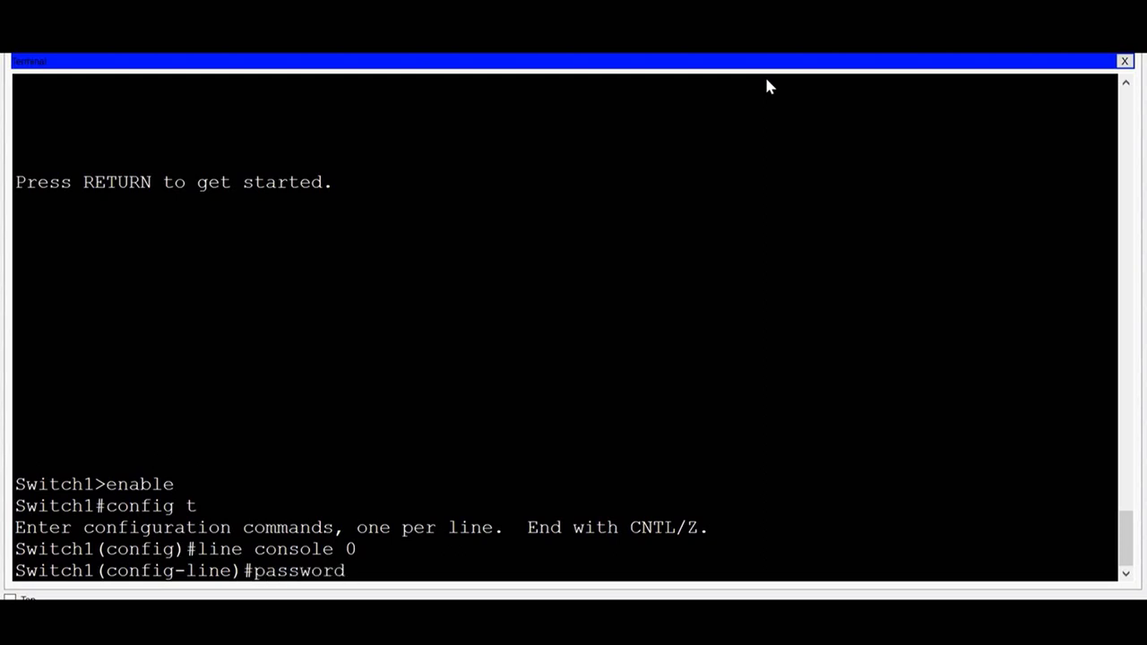
{"action": "key", "text": "Return"}
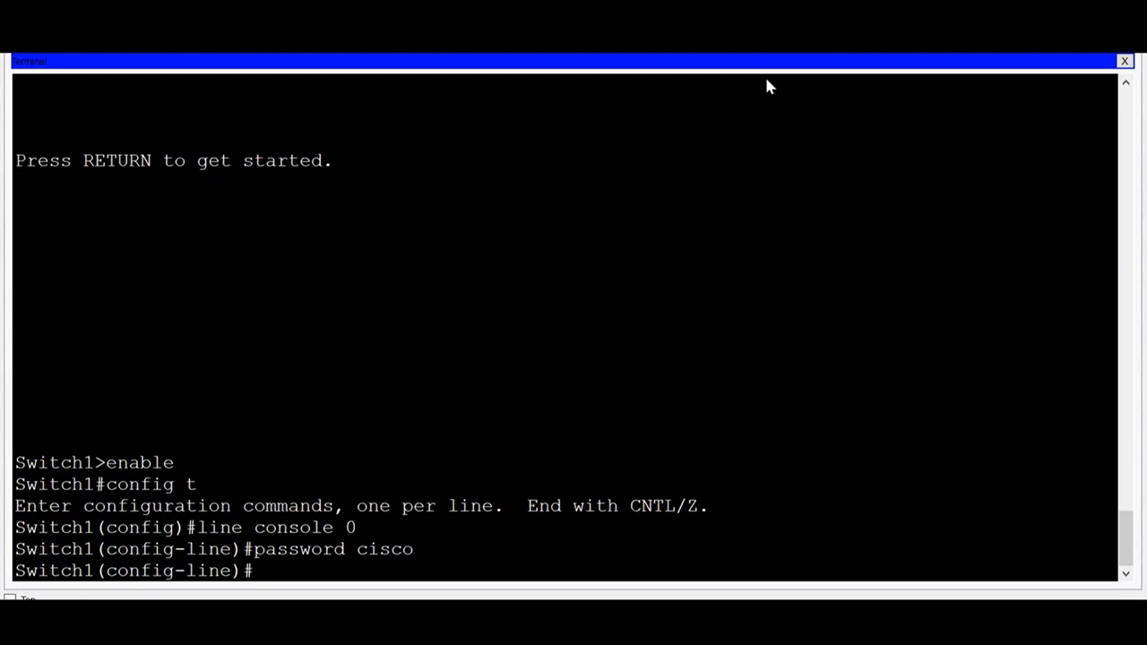
{"action": "key", "text": "Return"}
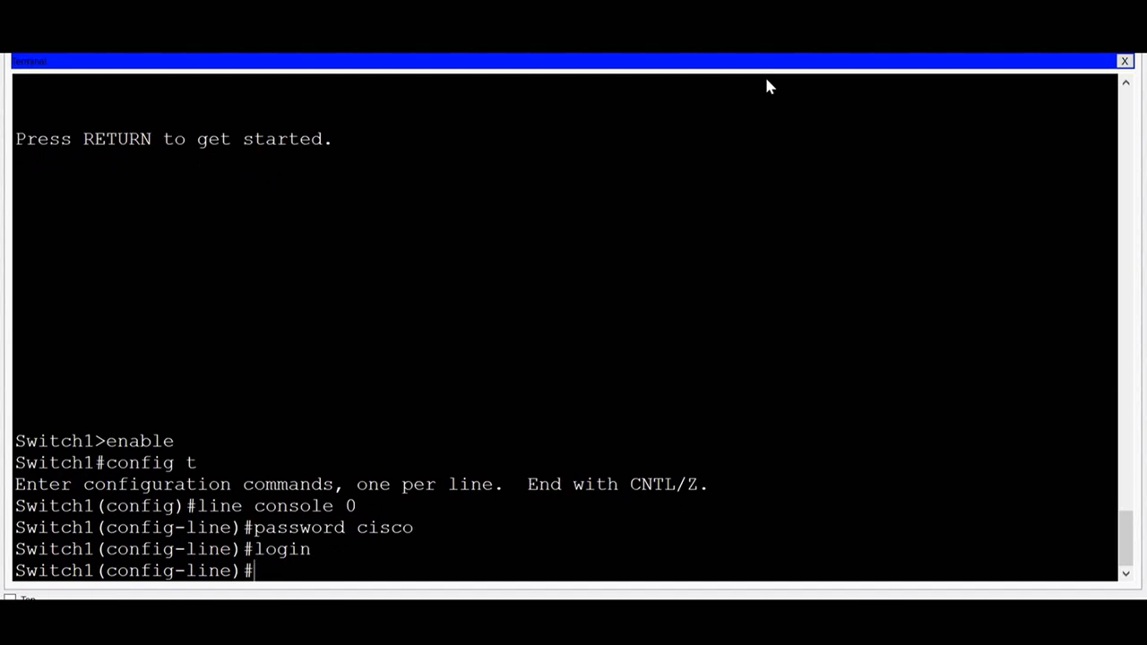
{"action": "key", "text": "Return"}
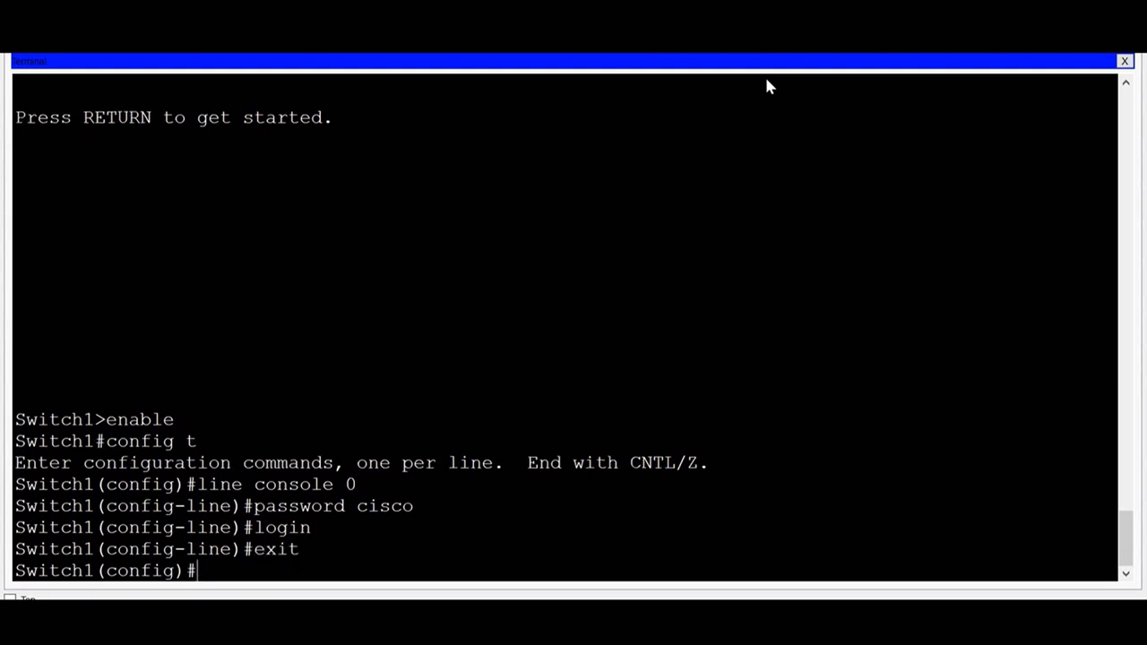
- Set the switch's enable secret, return to privileged mode with Ctrl+Z, and log out of the console
{"action": "key", "text": "Return"}
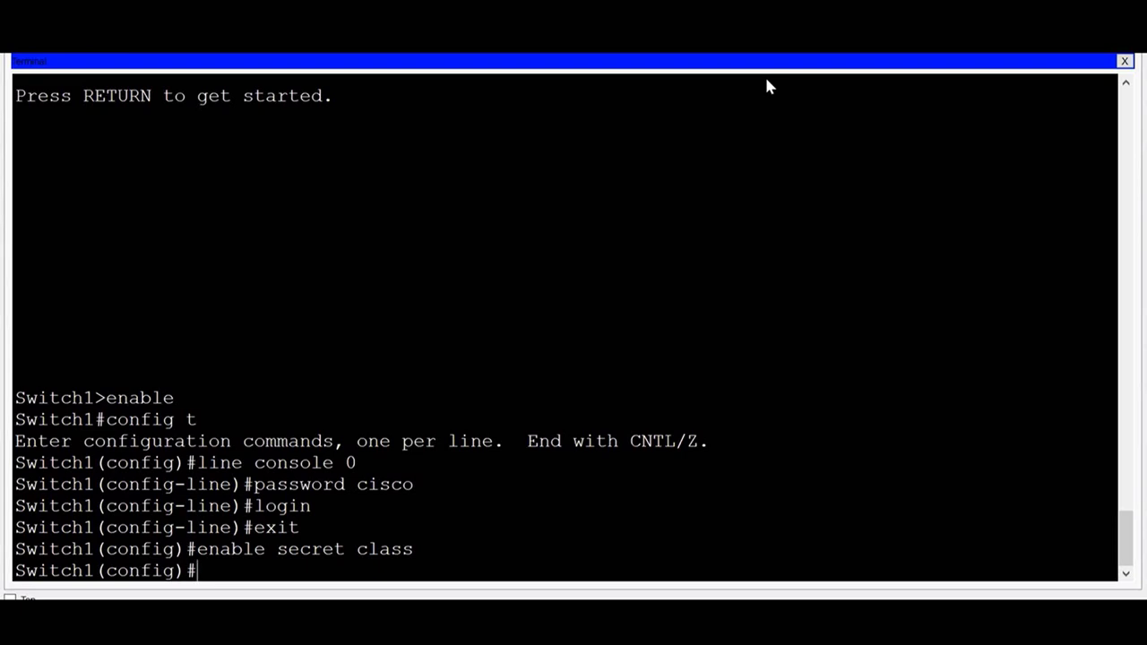
{"action": "key", "text": "ctrl+z"}
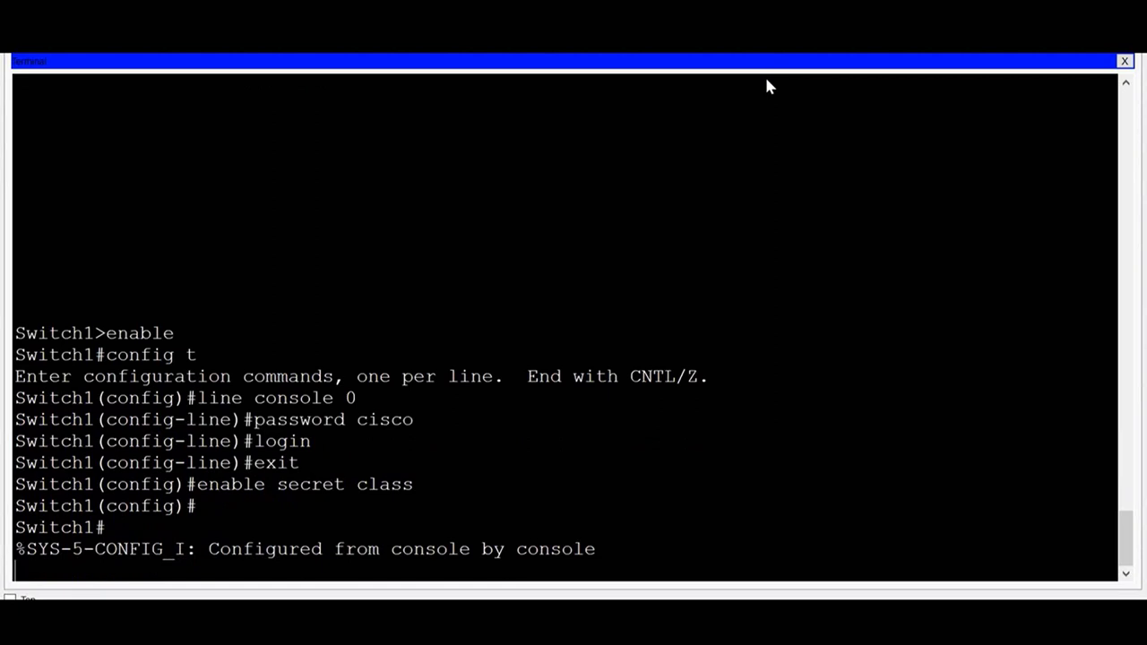
{"action": "key", "text": "Return"}
{"action": "key", "text": "Return"}
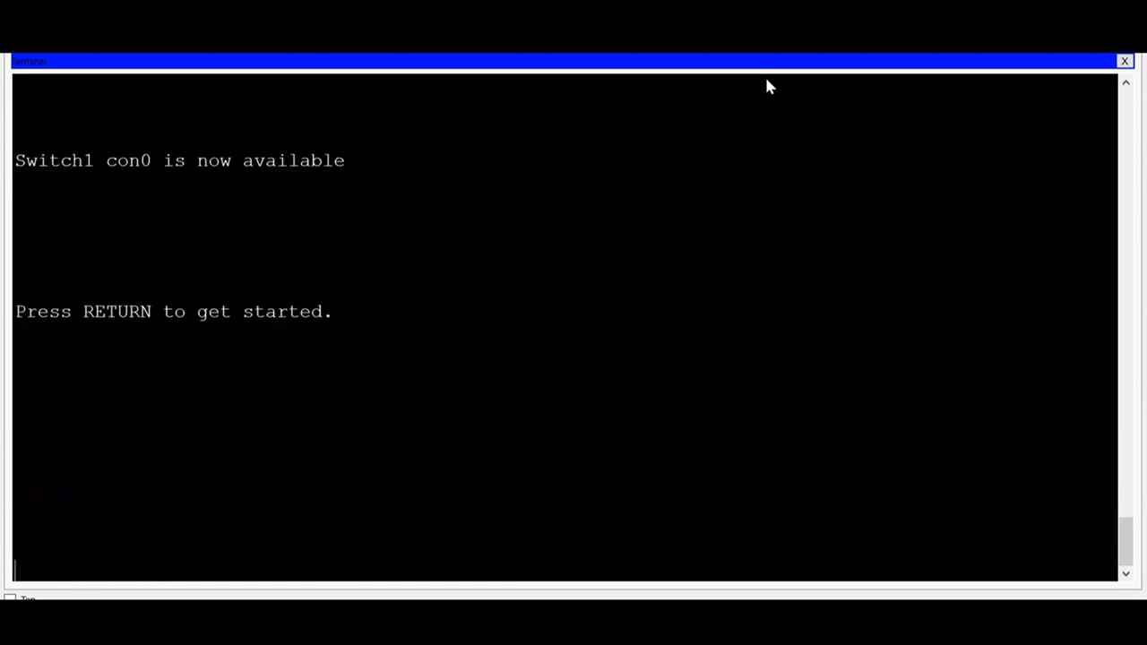
- Log back into Switch1 with the console password, then enter the enable secret to reach privileged mode
{"action": "key", "text": "Return"}
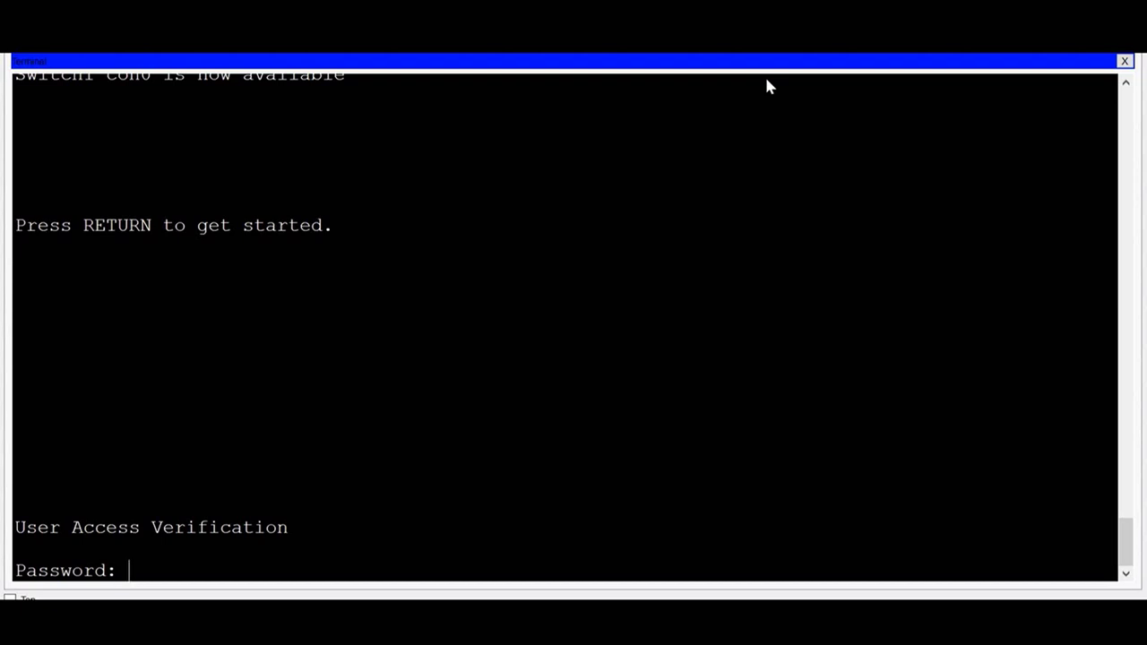
{"action": "key", "text": "Return"}
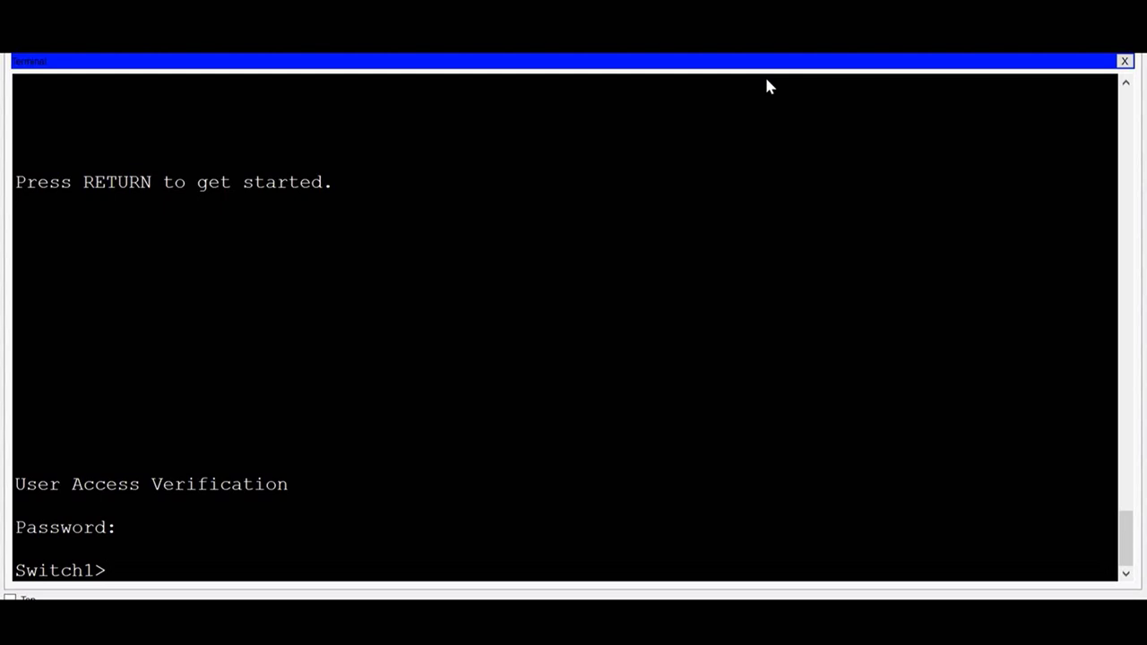
{"action": "type", "text": "enable"}
{"action": "key", "text": "Return"}
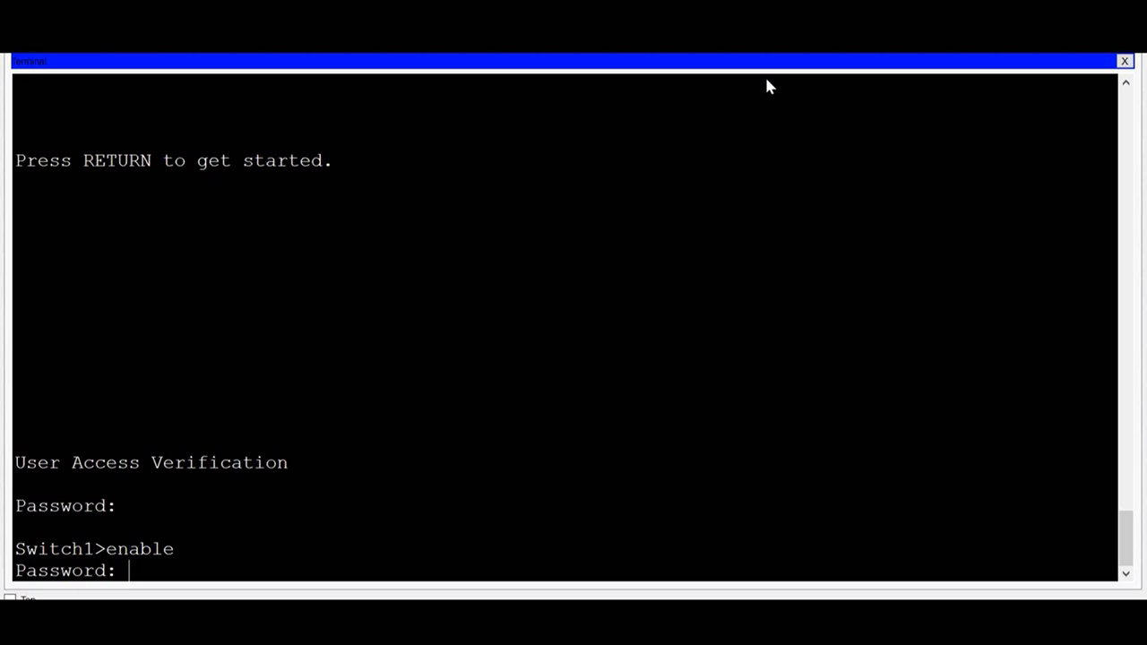
{"action": "key", "text": "Return"}
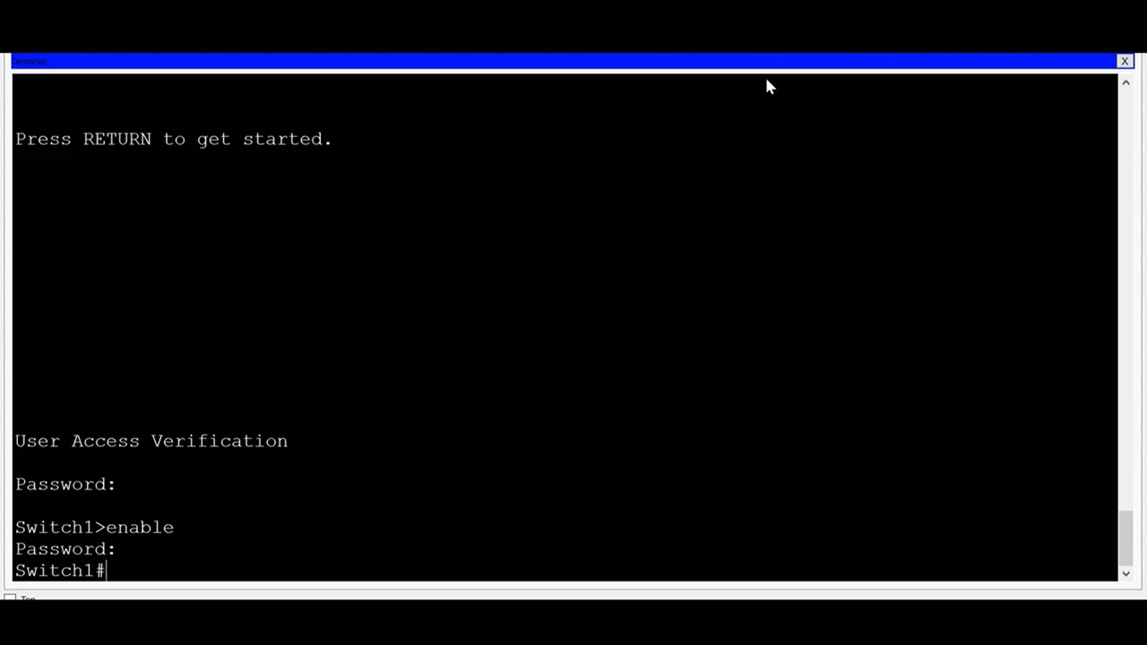
- Display show running-config, paging through it and highlighting the encrypted enable secret and console password lines
{"action": "type", "text": "show runn"}
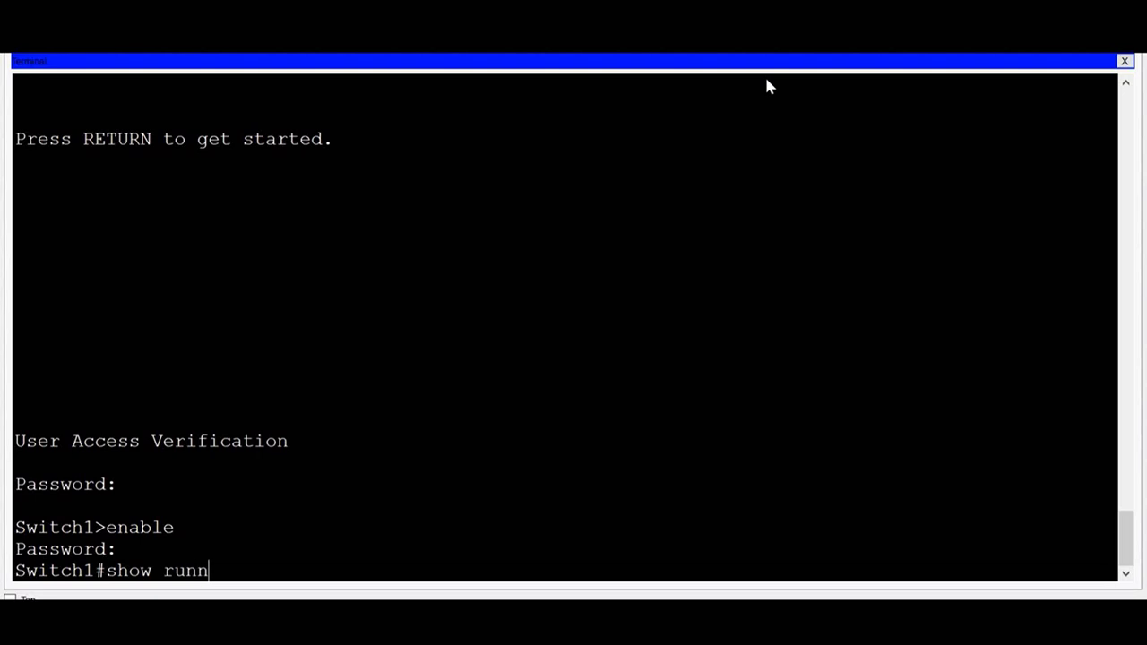
{"action": "type", "text": "ing-config"}
{"action": "key", "text": "Return"}
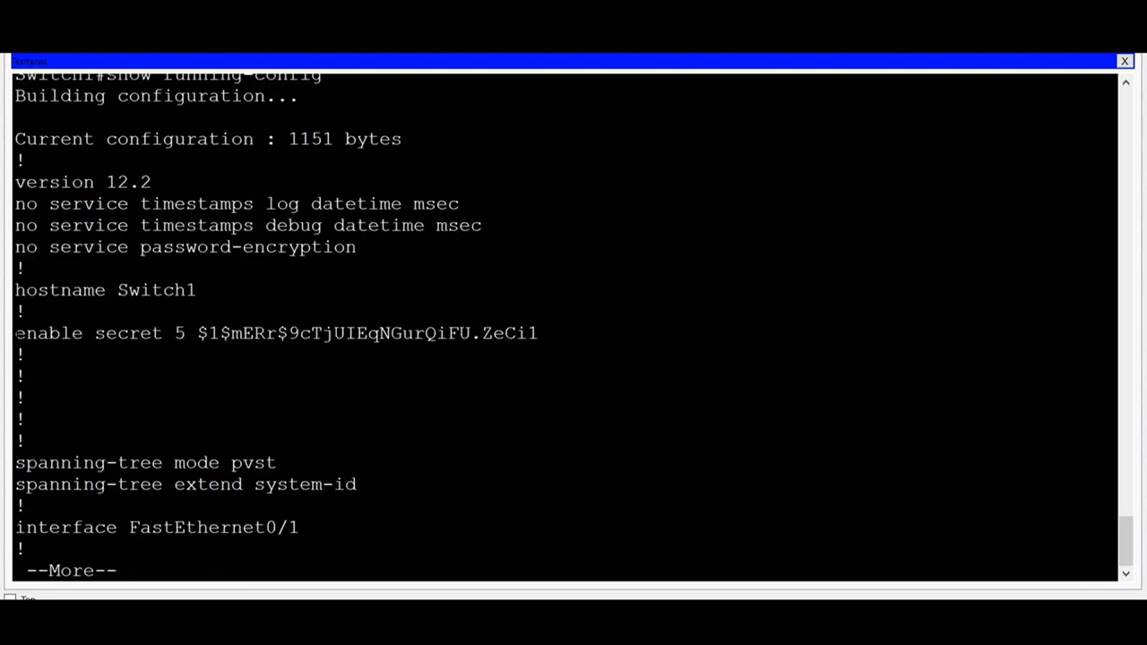
{"action": "left_click_drag", "start_coordinate": [14, 333], "coordinate": [539, 334]}
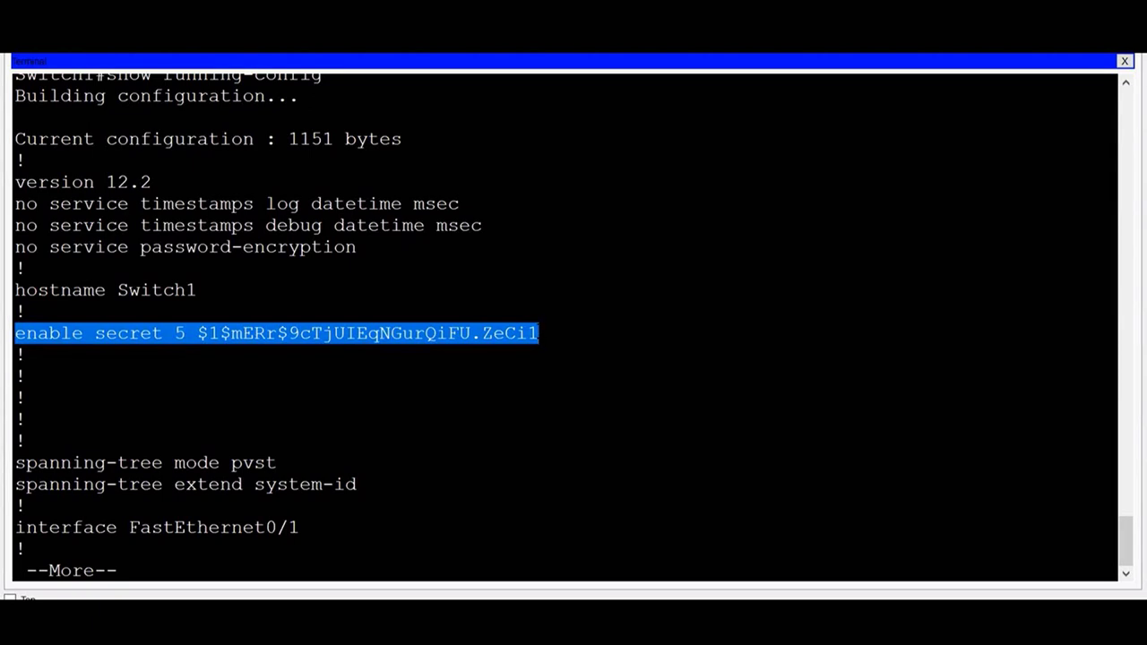
{"action": "key", "text": "space"}
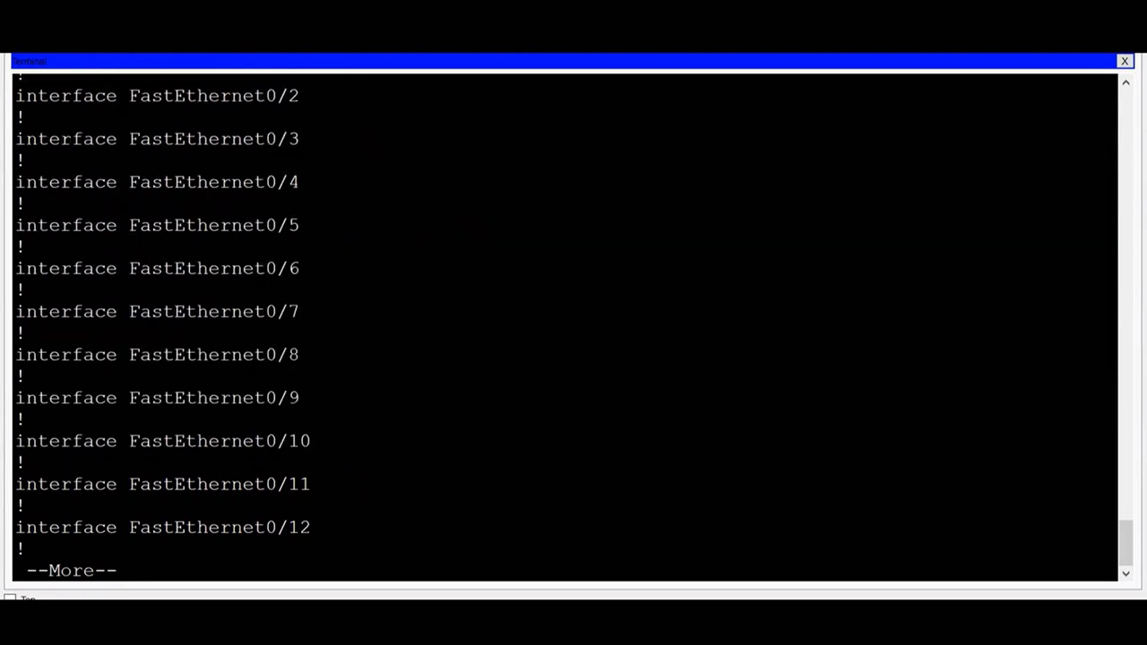
{"action": "key", "text": "space"}
{"action": "key", "text": "space"}
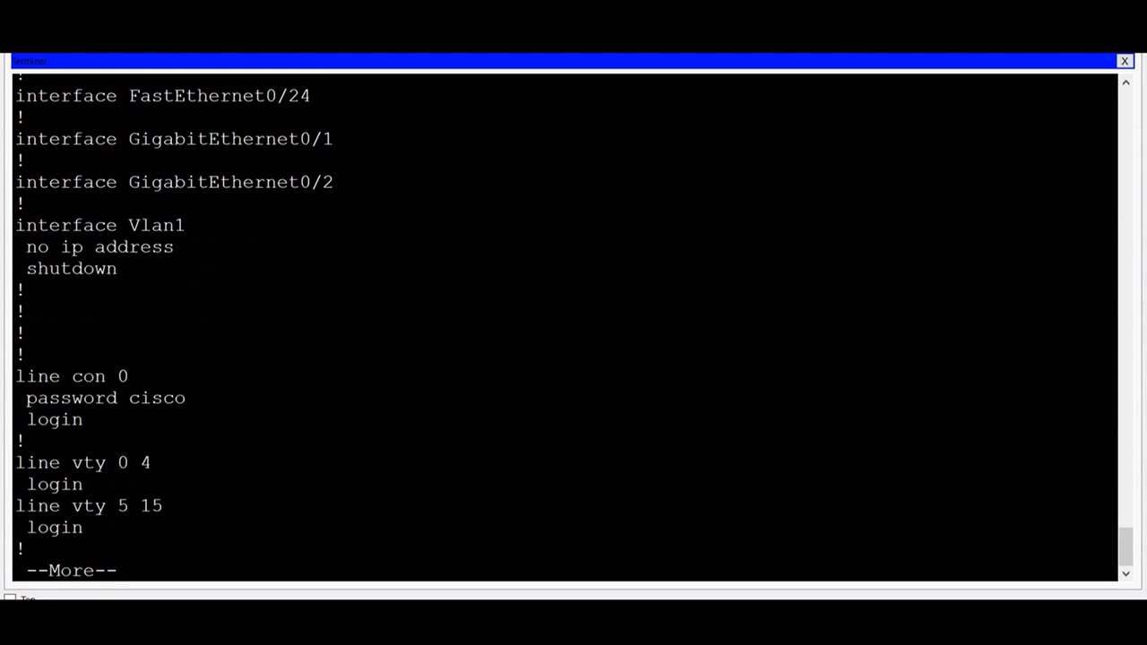
{"action": "key", "text": "space"}
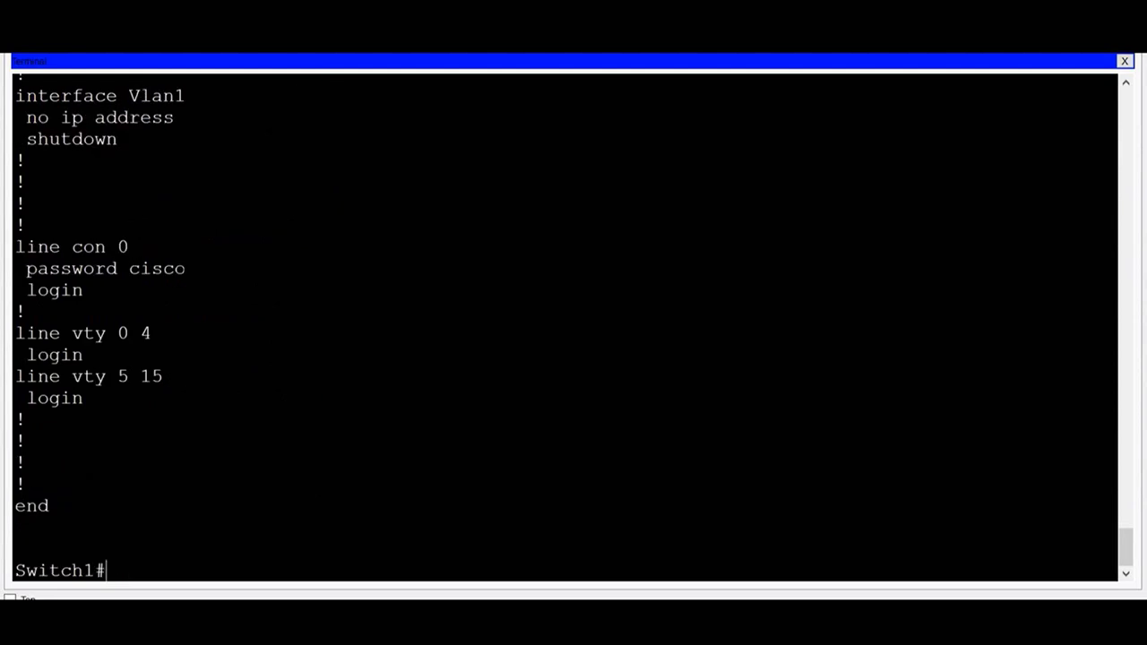
{"action": "left_click_drag", "start_coordinate": [185, 269], "coordinate": [132, 268]}
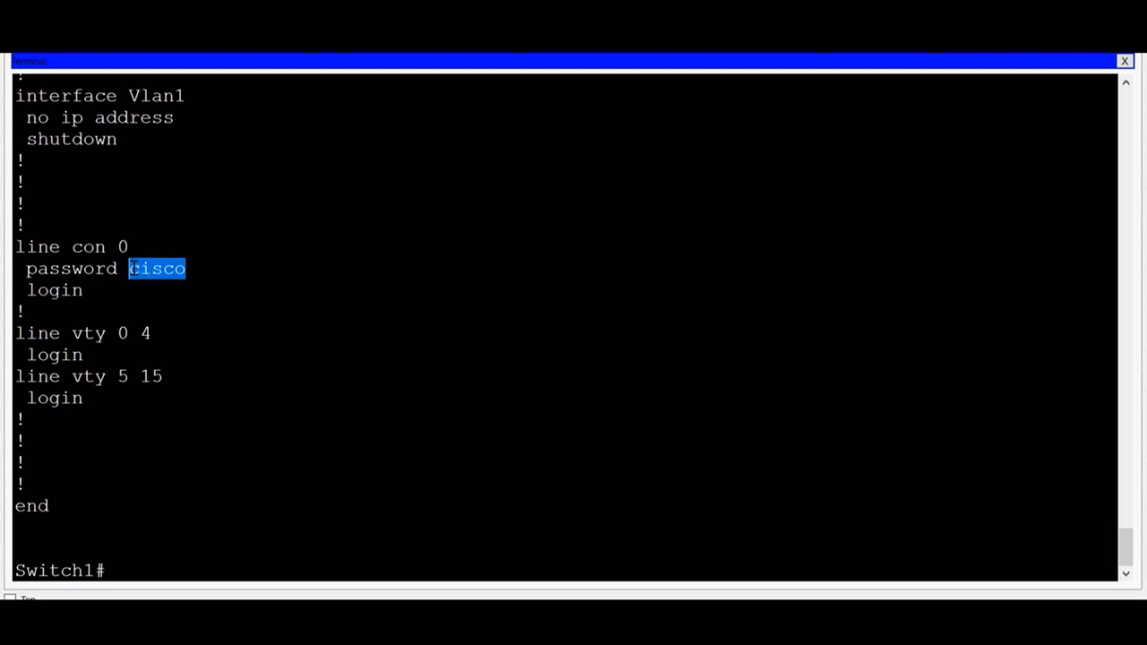
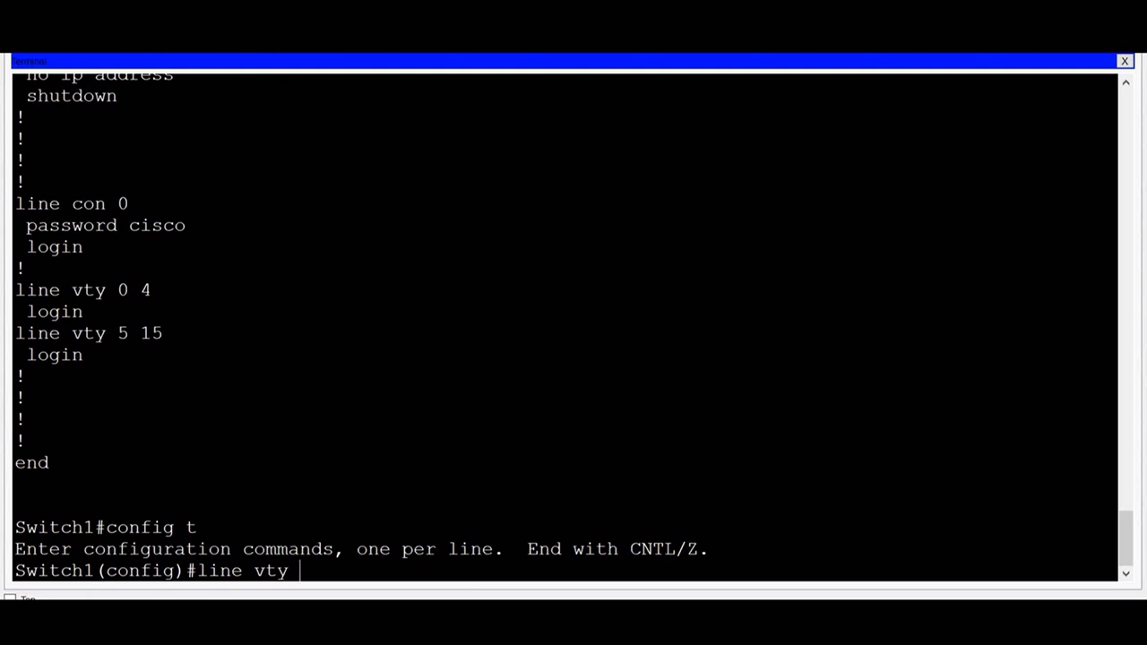
- On vty lines 0 15, set a password and enable login, then return to privileged EXEC
{"action": "key", "text": "Return"}
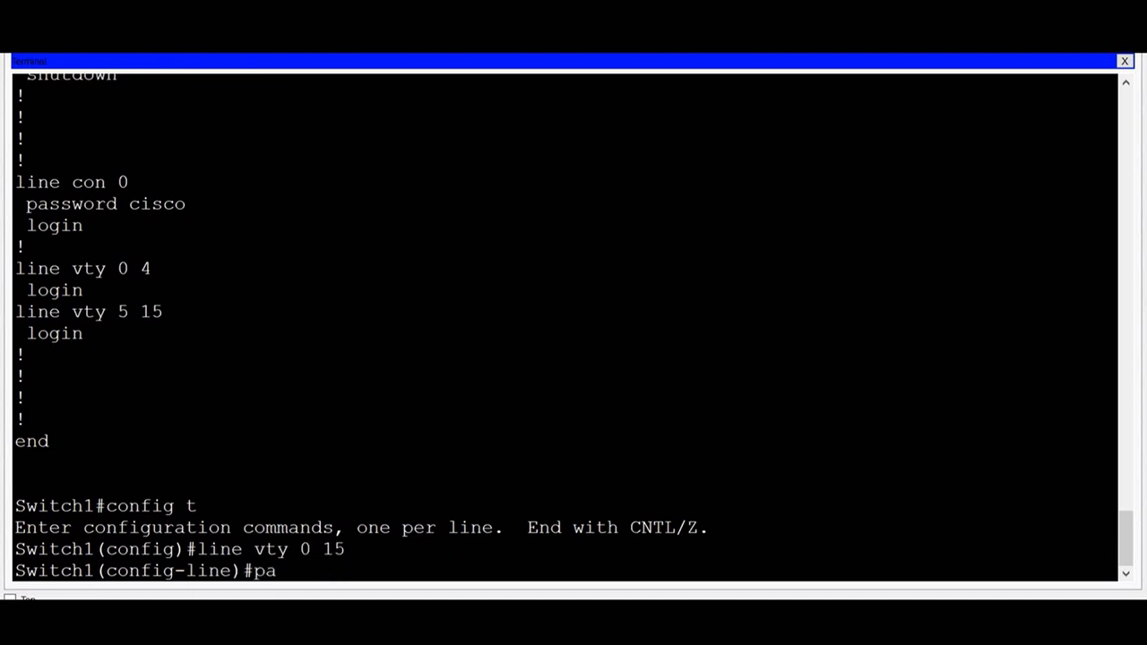
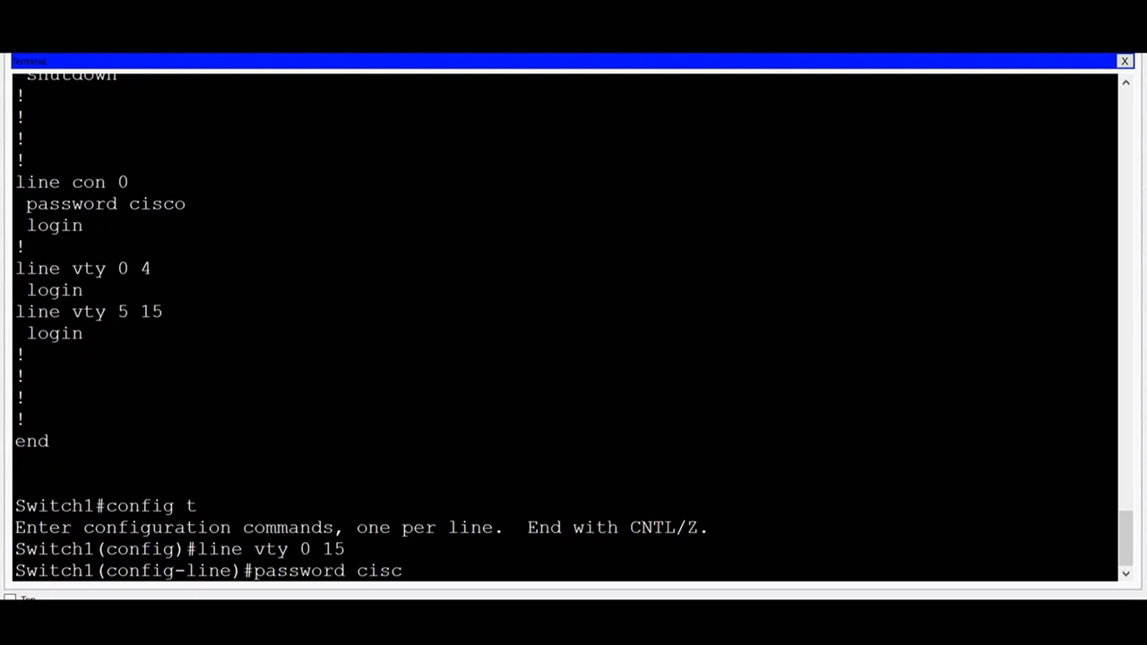
{"action": "key", "text": "Return"}
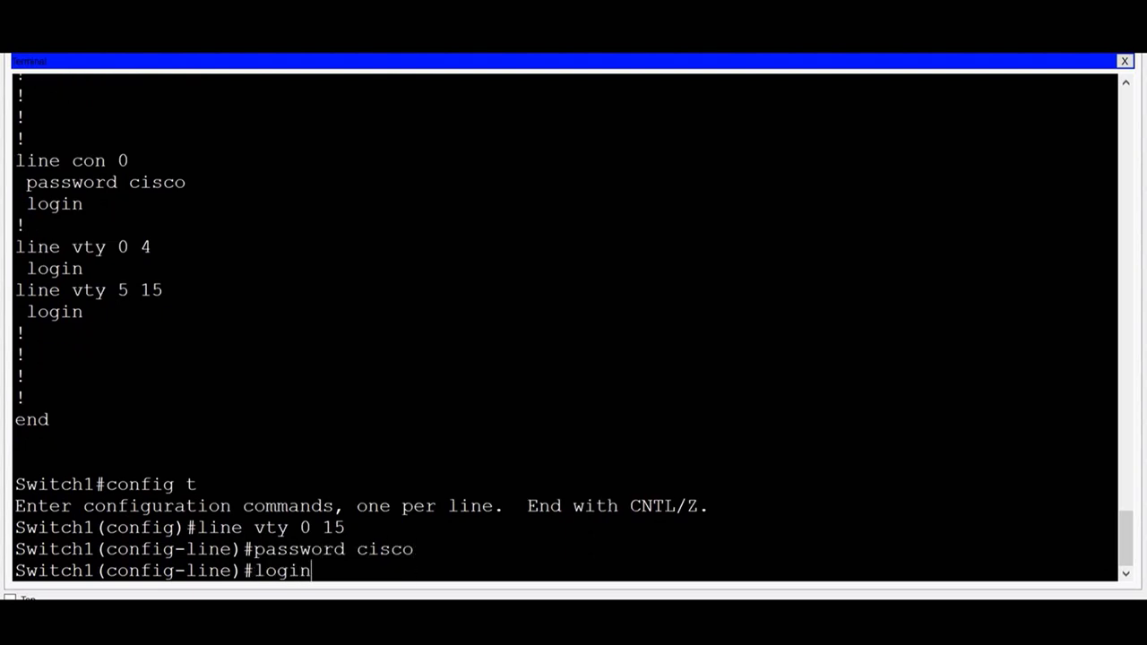
{"action": "key", "text": "Return"}
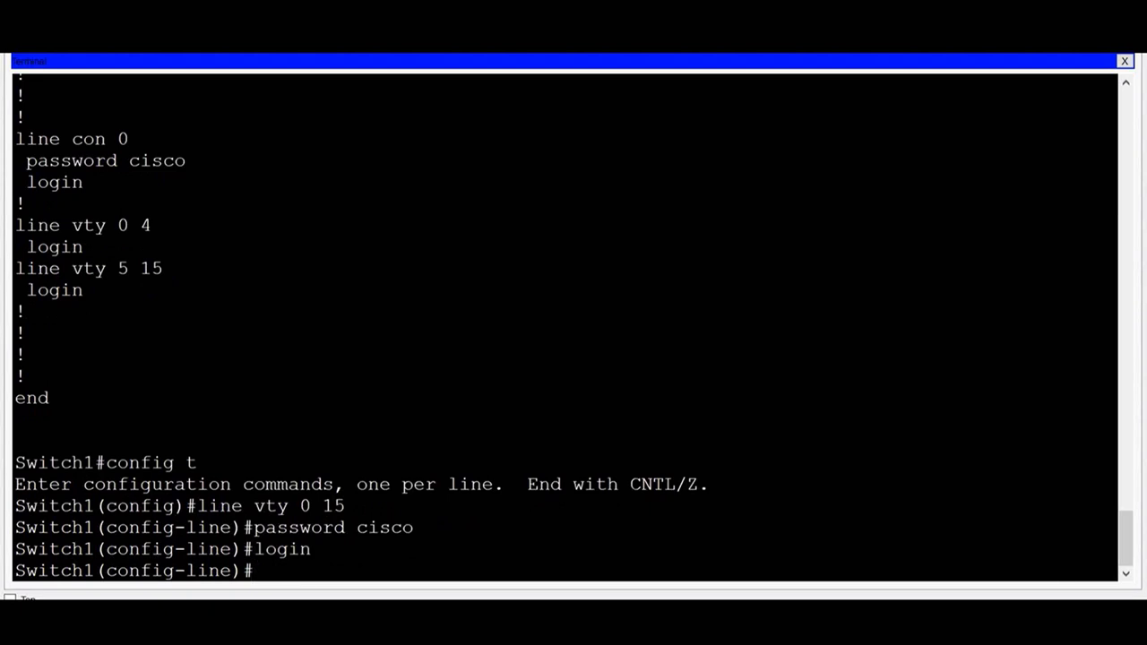
{"action": "key", "text": "ctrl+z"}
{"action": "key", "text": "Return"}
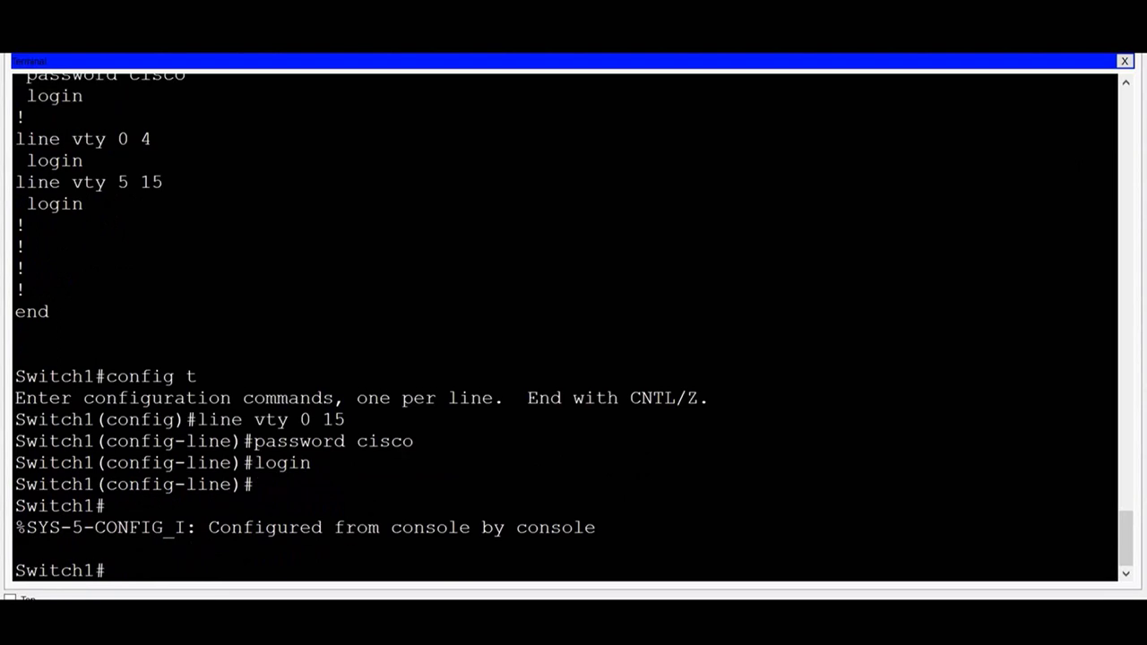
- Display Switch1's running configuration with show run, paging to the end
{"action": "type", "text": "show run"}
{"action": "key", "text": "Return"}
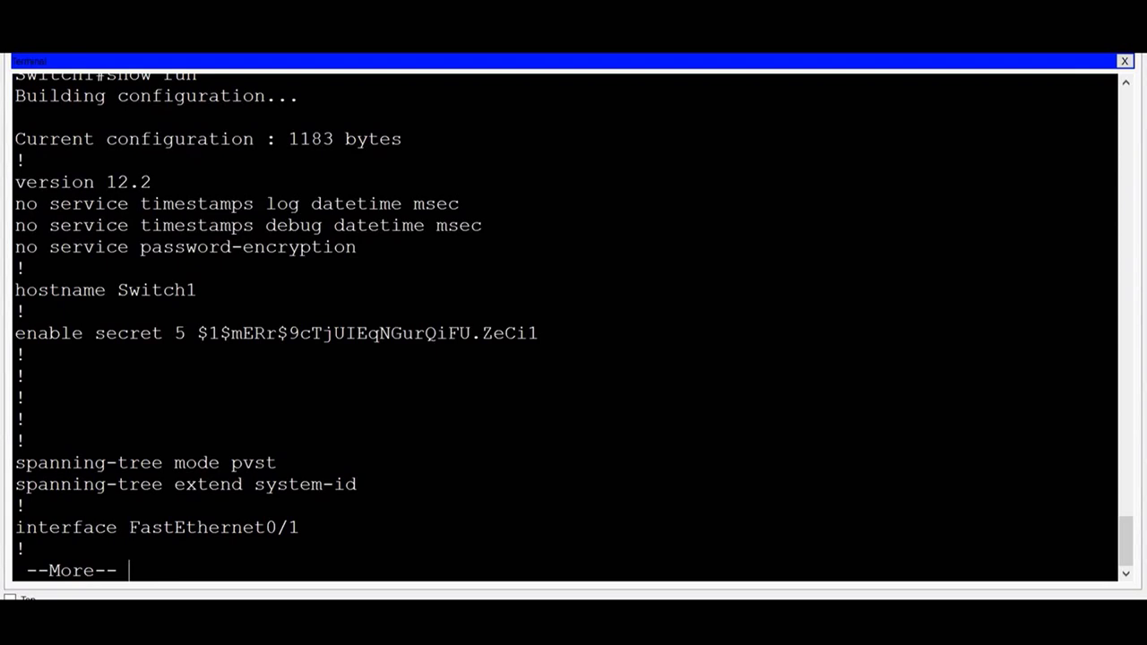
{"action": "key", "text": "space"}
{"action": "key", "text": "space"}
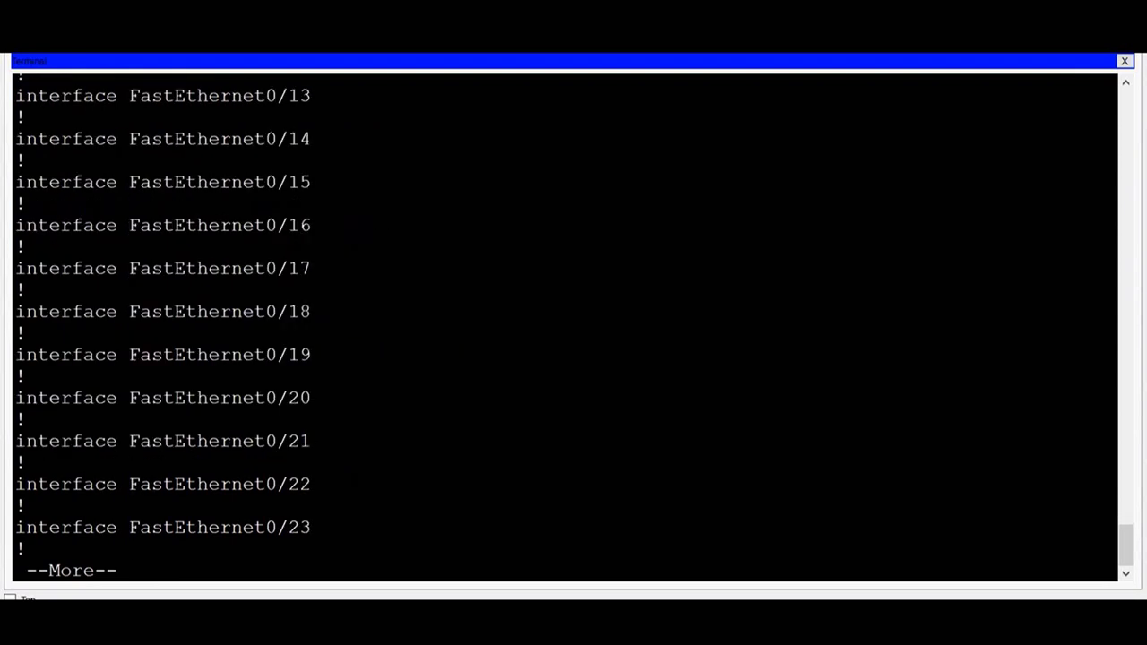
{"action": "key", "text": "space"}
{"action": "key", "text": "space"}
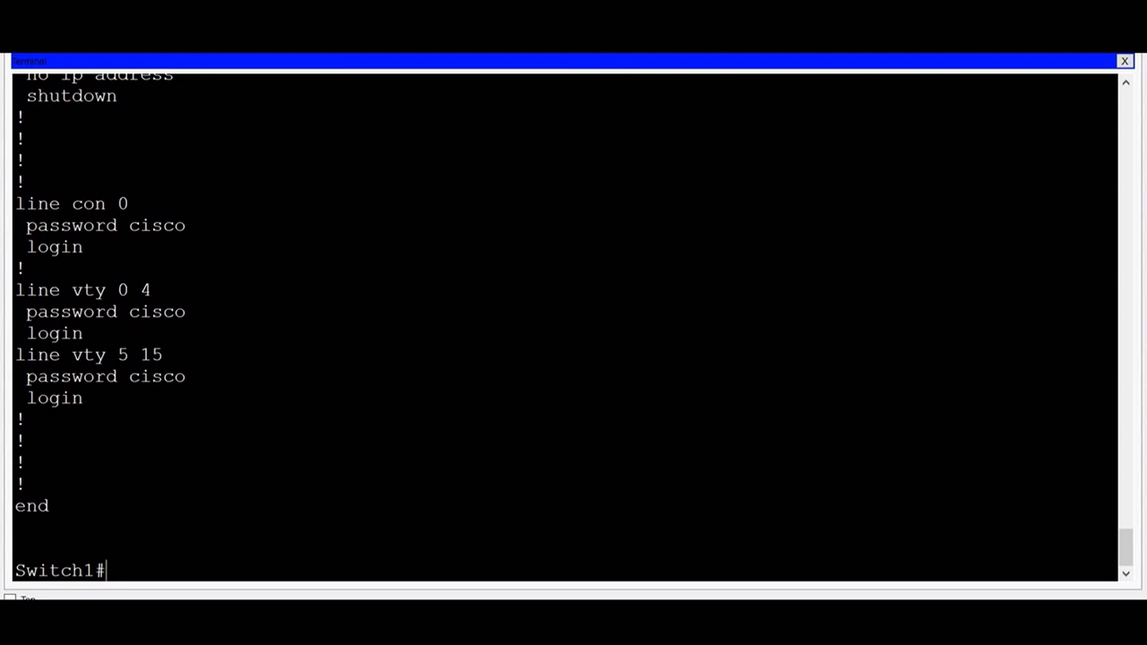
- Highlight the vty 0 4 and 5 15 ranges and the vty password in the output
{"action": "left_click_drag", "start_coordinate": [152, 290], "coordinate": [117, 289]}
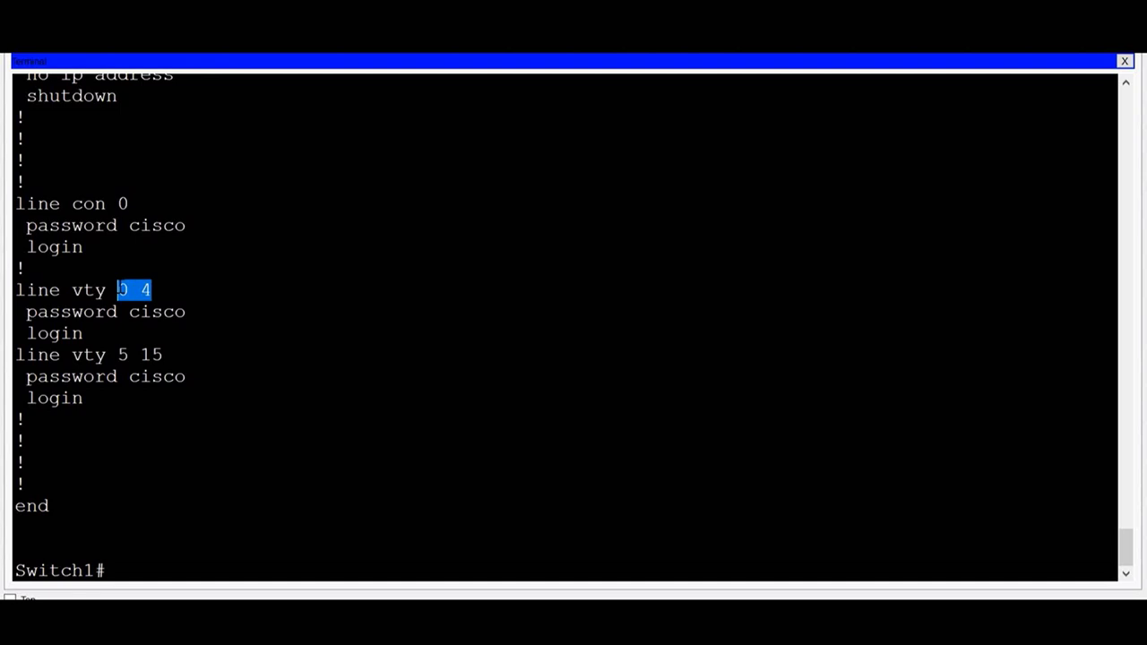
{"action": "left_click_drag", "start_coordinate": [163, 355], "coordinate": [117, 355]}
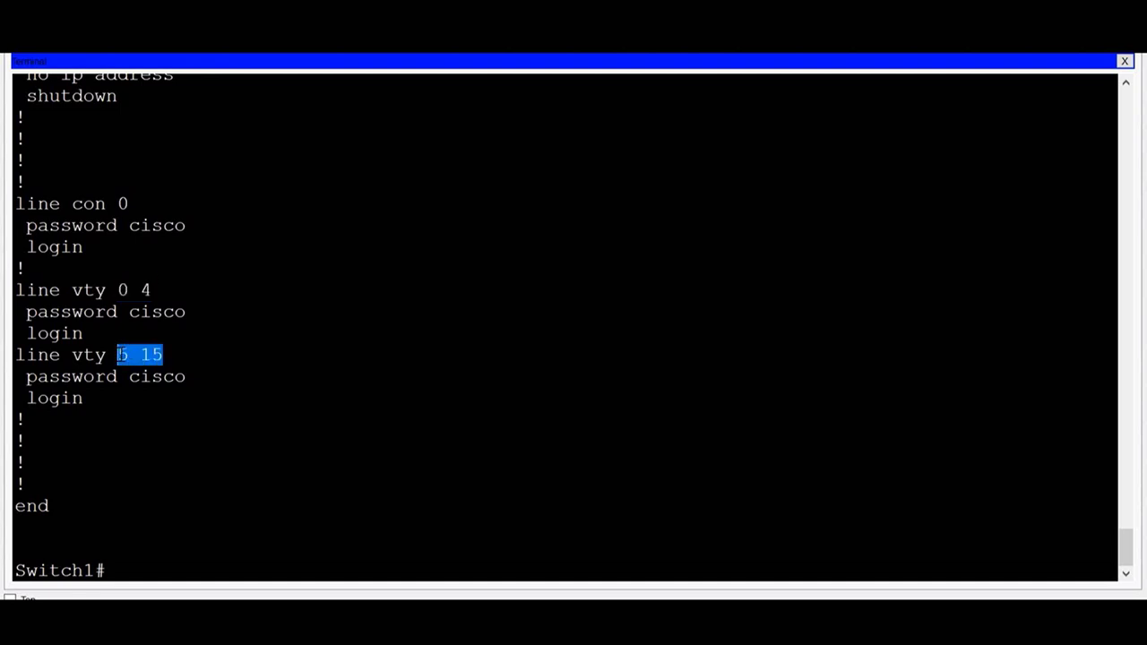
{"action": "left_click", "coordinate": [118, 355]}
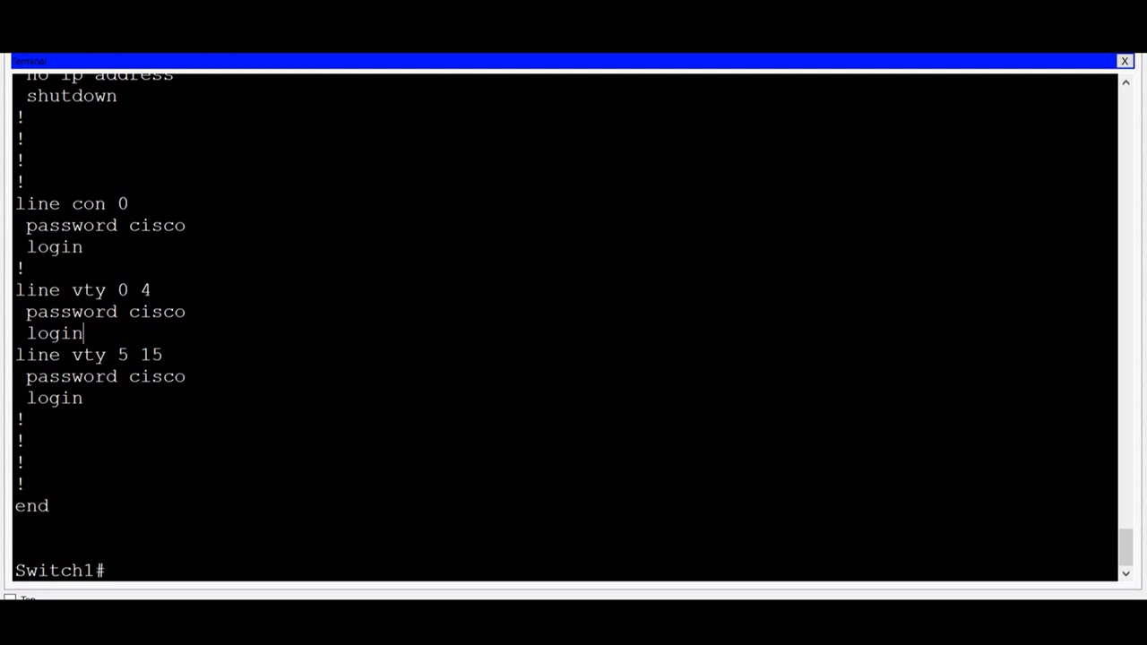
{"action": "left_click_drag", "start_coordinate": [185, 312], "coordinate": [132, 312]}
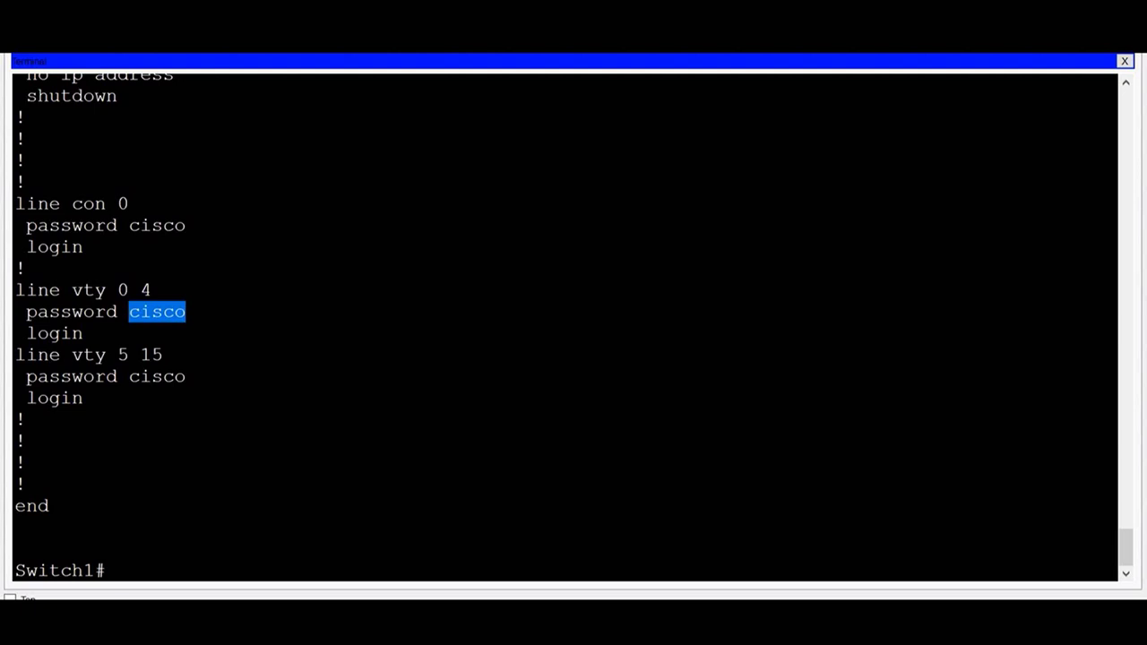
{"action": "left_click", "coordinate": [129, 311]}
- From config t, run service password-encryption, then return to privileged EXEC
{"action": "type", "text": "config t"}
{"action": "key", "text": "Return"}
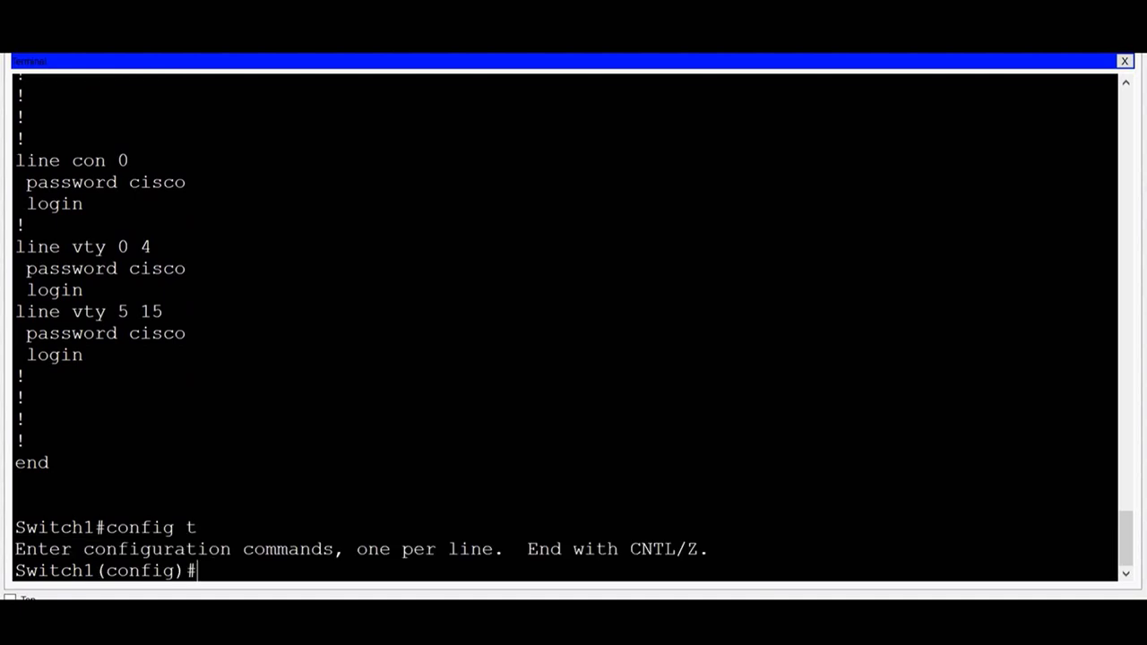
{"action": "type", "text": "service p"}
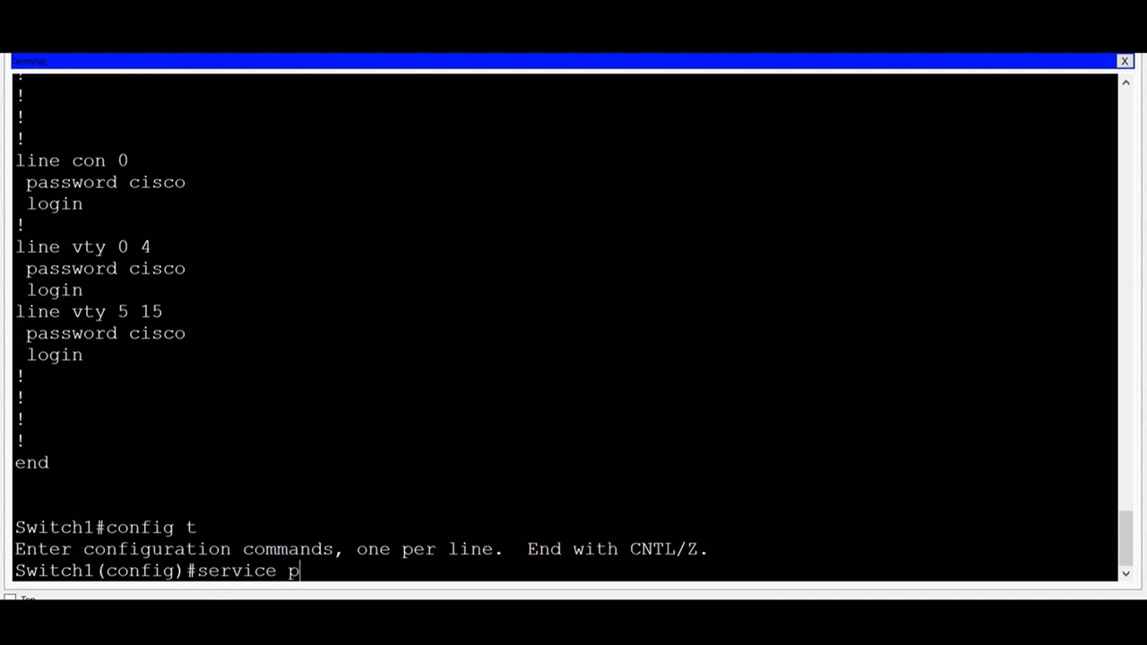
{"action": "type", "text": "assword-encryption"}
{"action": "key", "text": "Return"}
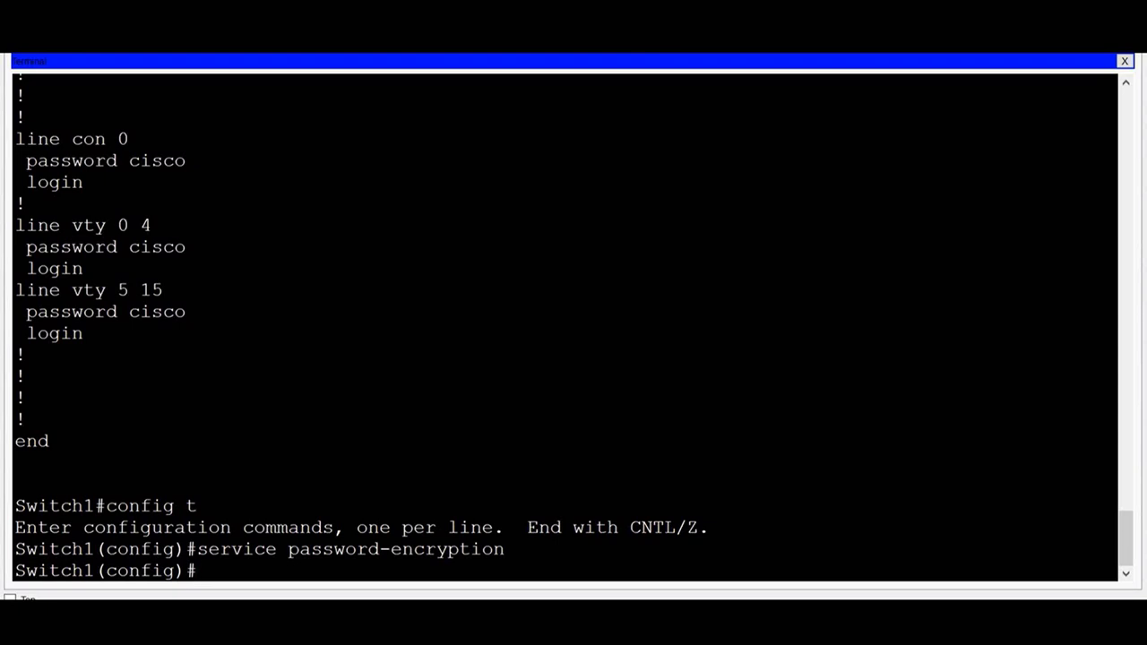
{"action": "key", "text": "ctrl+z"}
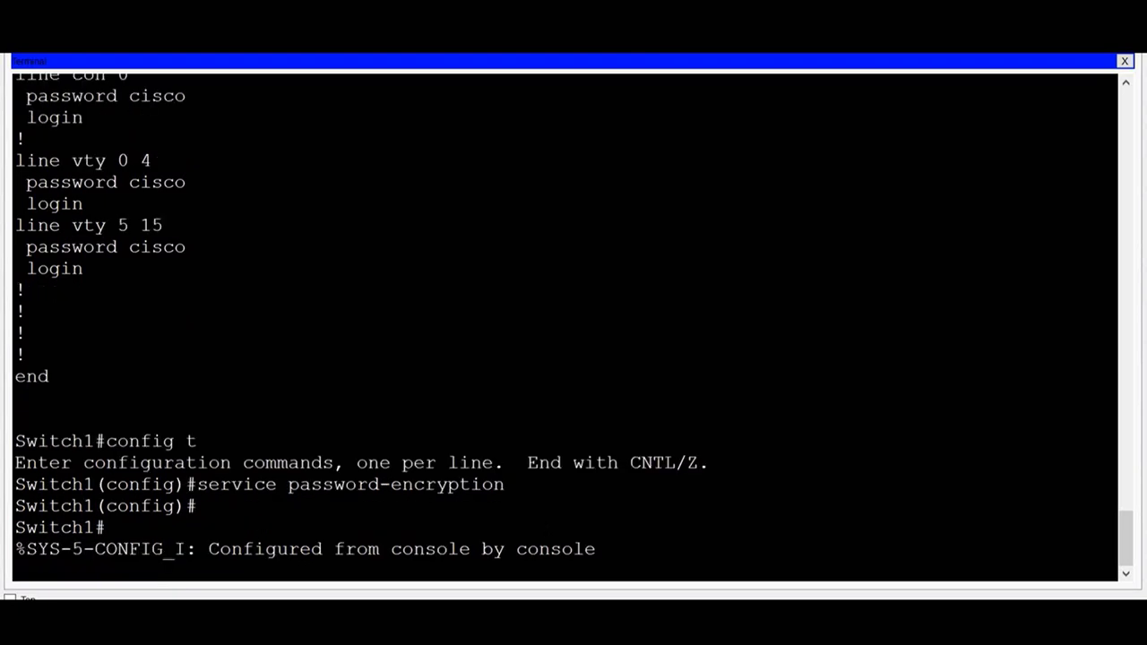
{"action": "key", "text": "Return"}
- Page through show run to confirm type 7 encrypted passwords, then enter config t
{"action": "type", "text": "sho"}
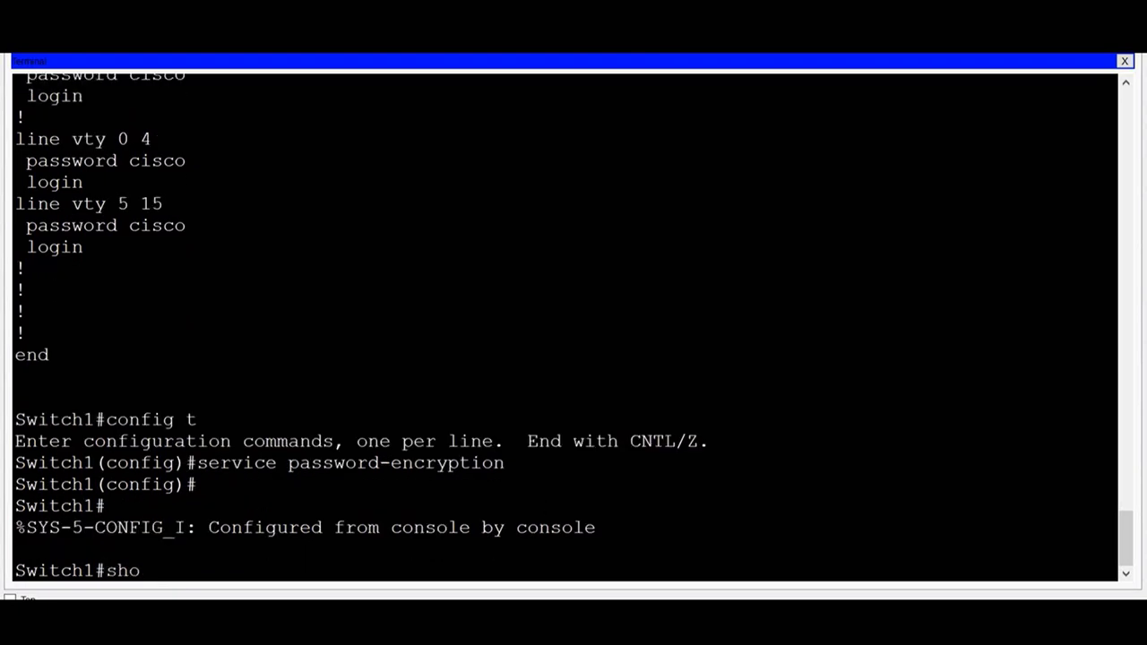
{"action": "type", "text": "w run"}
{"action": "key", "text": "Return"}
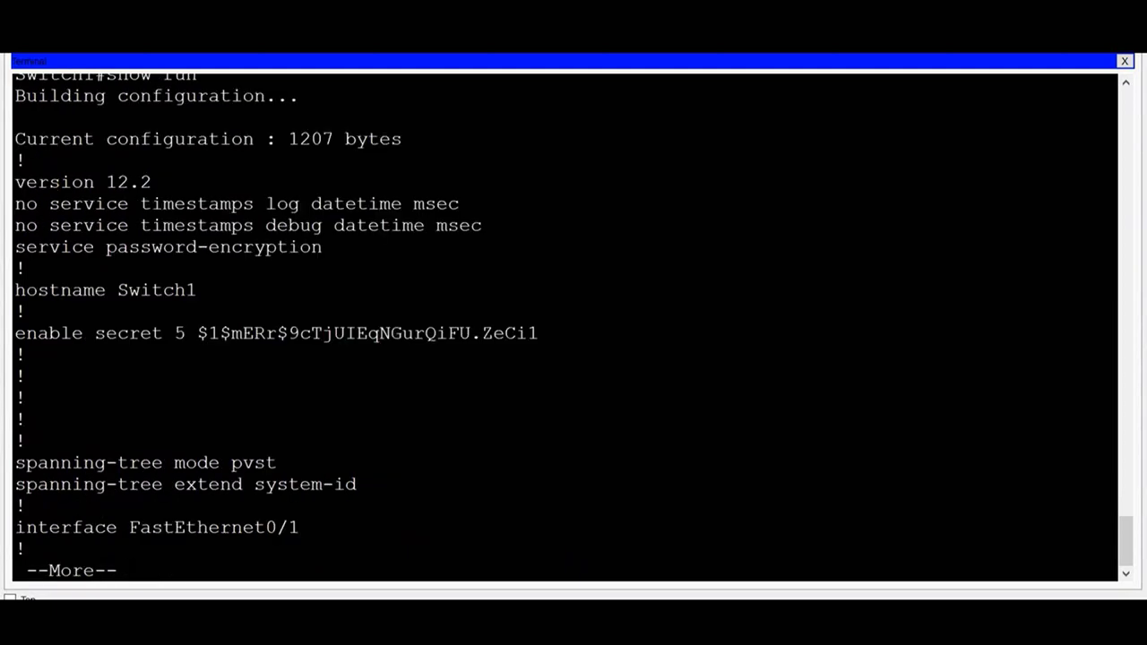
{"action": "key", "text": "space"}
{"action": "key", "text": "space"}
{"action": "key", "text": "space"}
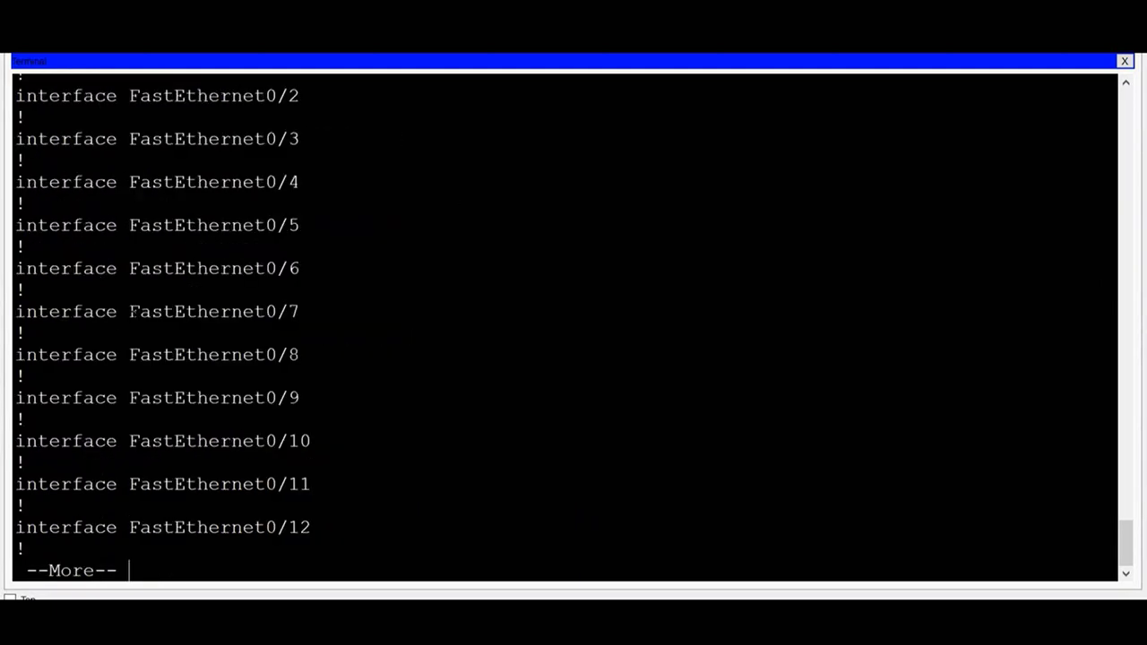
{"action": "key", "text": "space"}
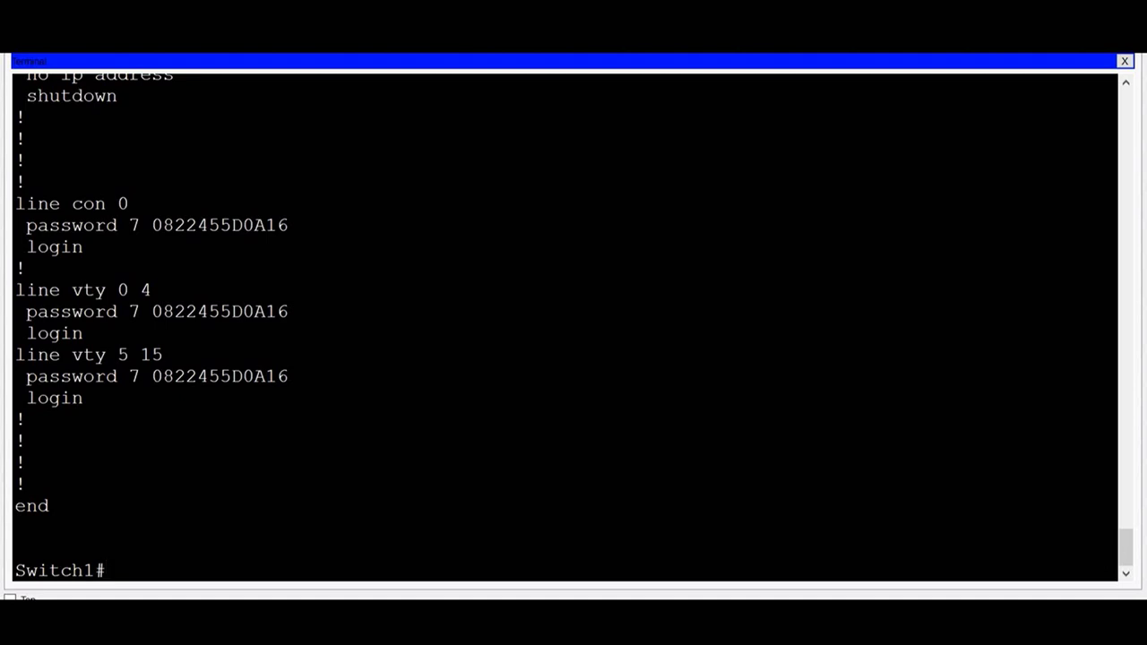
{"action": "type", "text": "config t"}
{"action": "key", "text": "Return"}
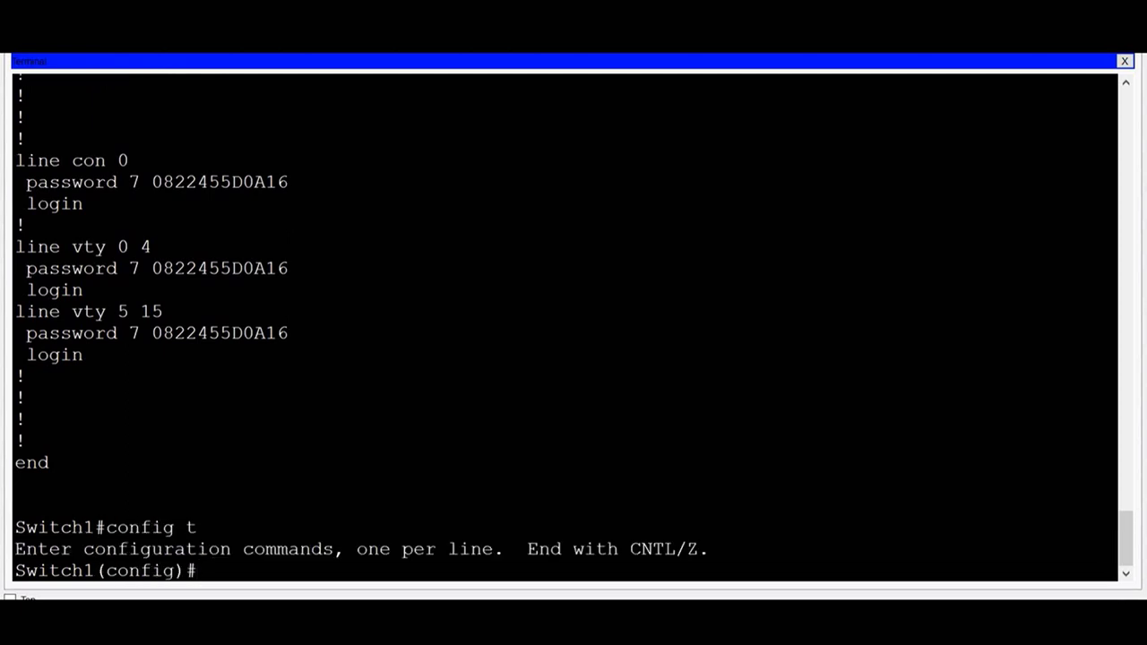
- Set banner motd to '# Authorized access only! Violators will be prosecuted to the full extent of the law! #'
{"action": "type", "text": "banner motd"}
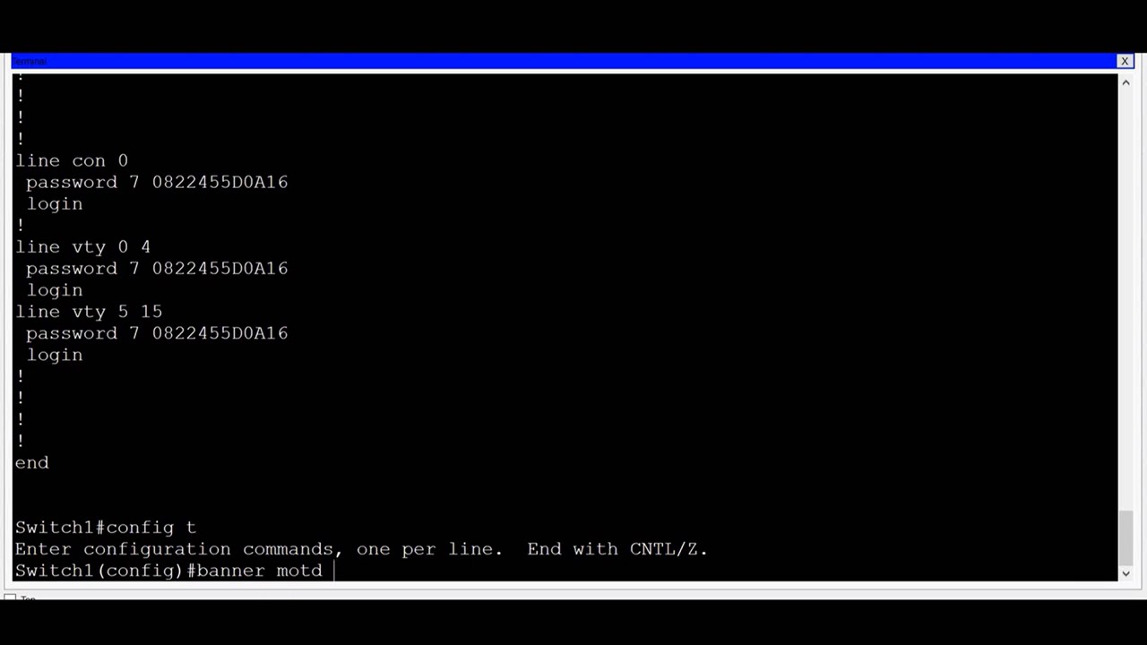
{"action": "type", "text": "# Authorized a"}
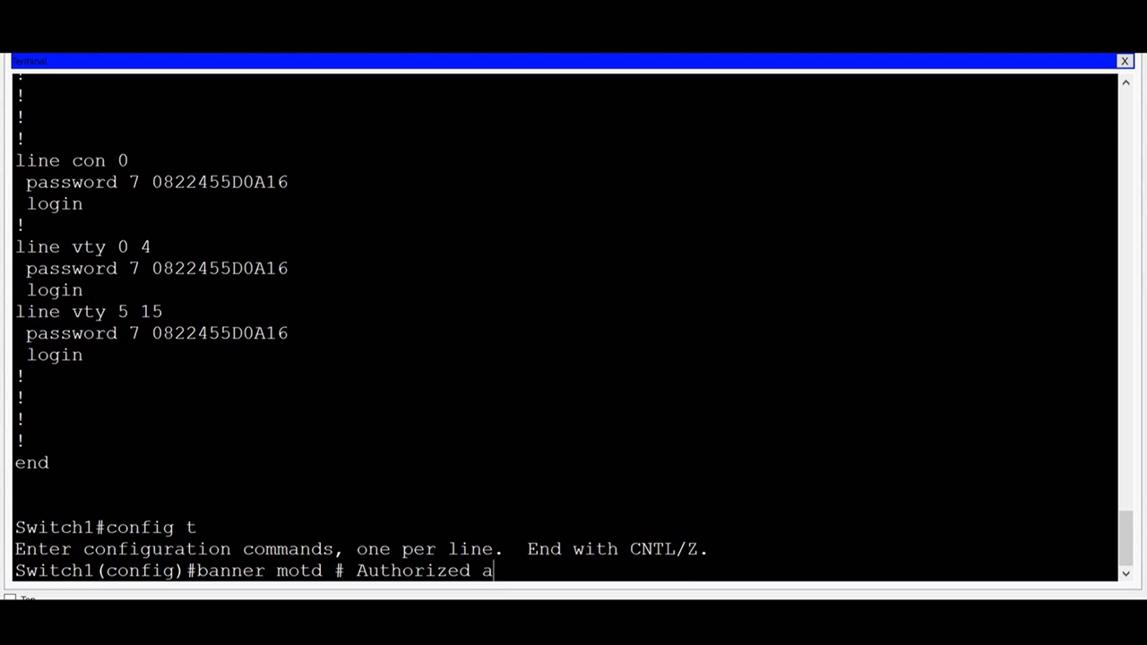
{"action": "type", "text": "ccess only"}
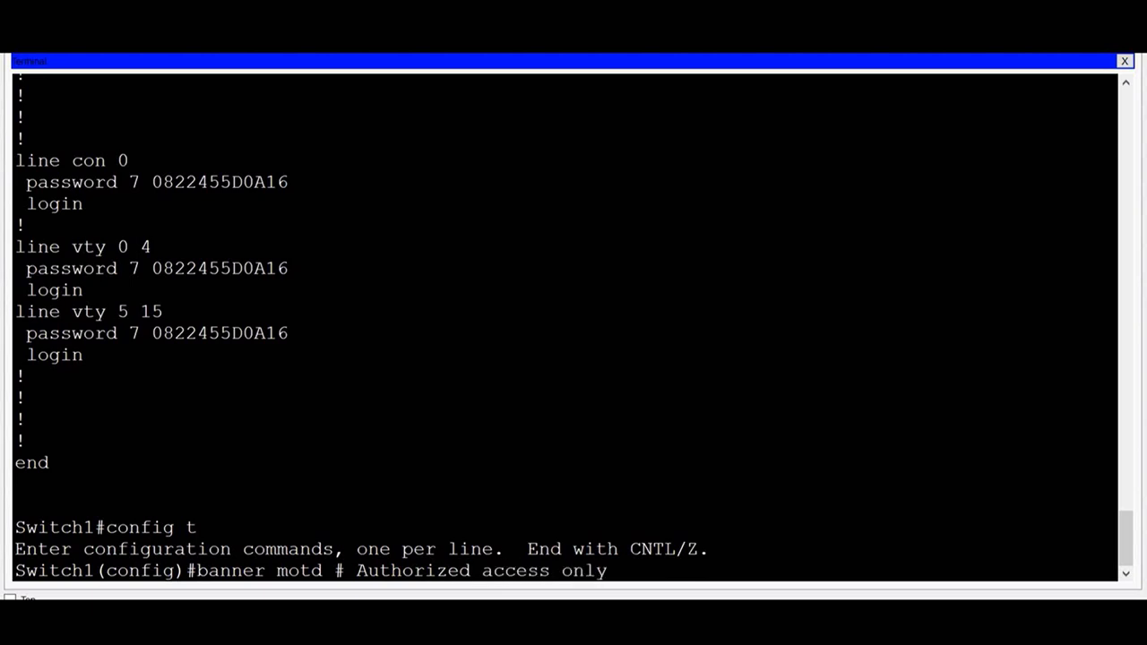
{"action": "type", "text": "!  Violators will be"}
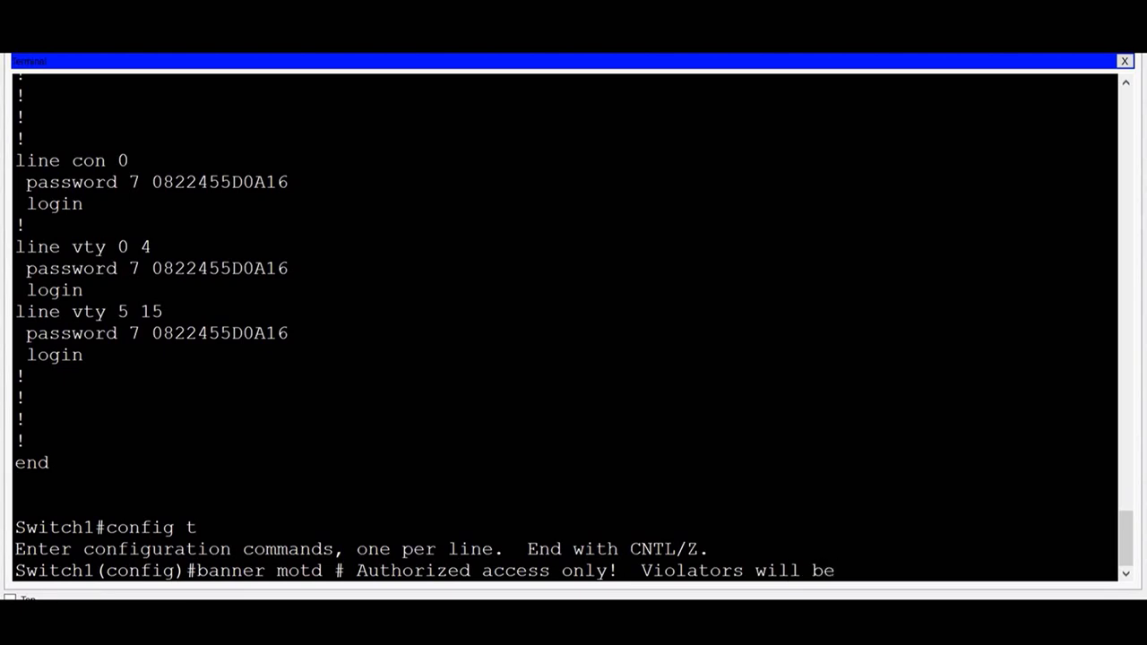
{"action": "type", "text": " prosecuti"}
{"action": "key", "text": "BackSpace"}
{"action": "type", "text": "ed to the full"}
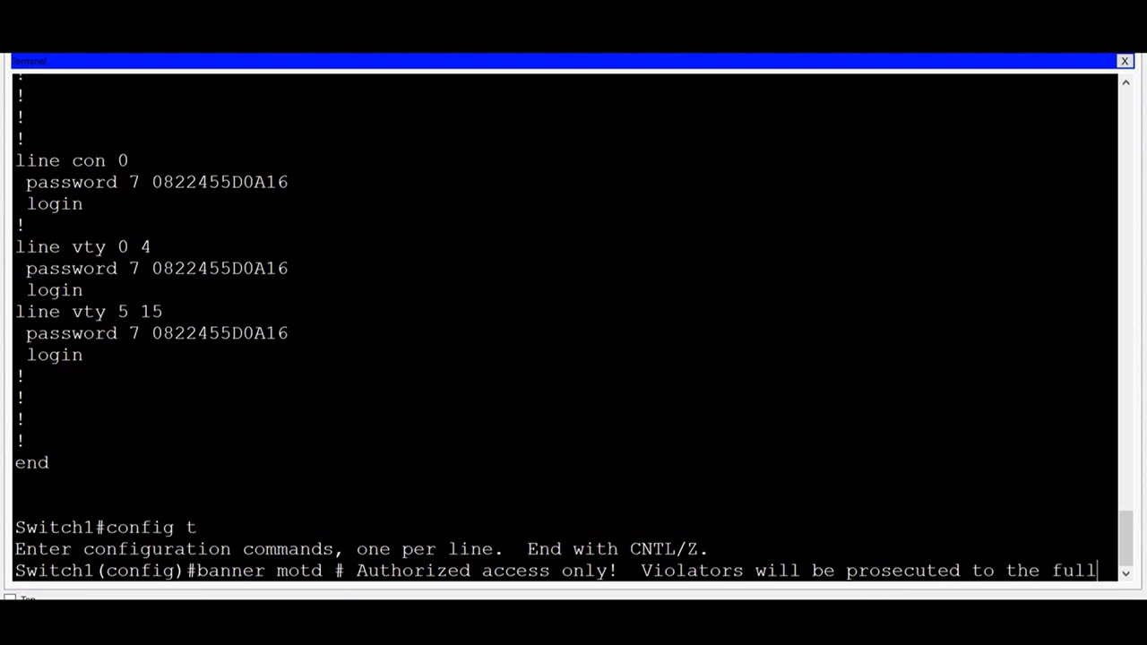
{"action": "type", "text": " extent of the law"}
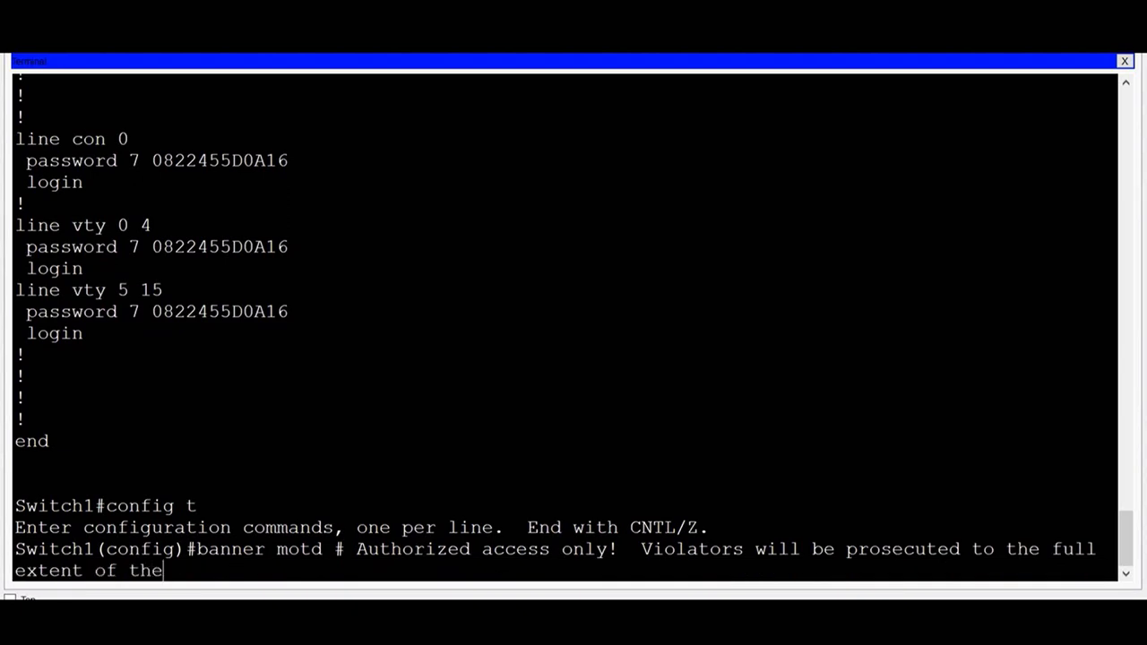
{"action": "type", "text": "! #"}
{"action": "key", "text": "Return"}
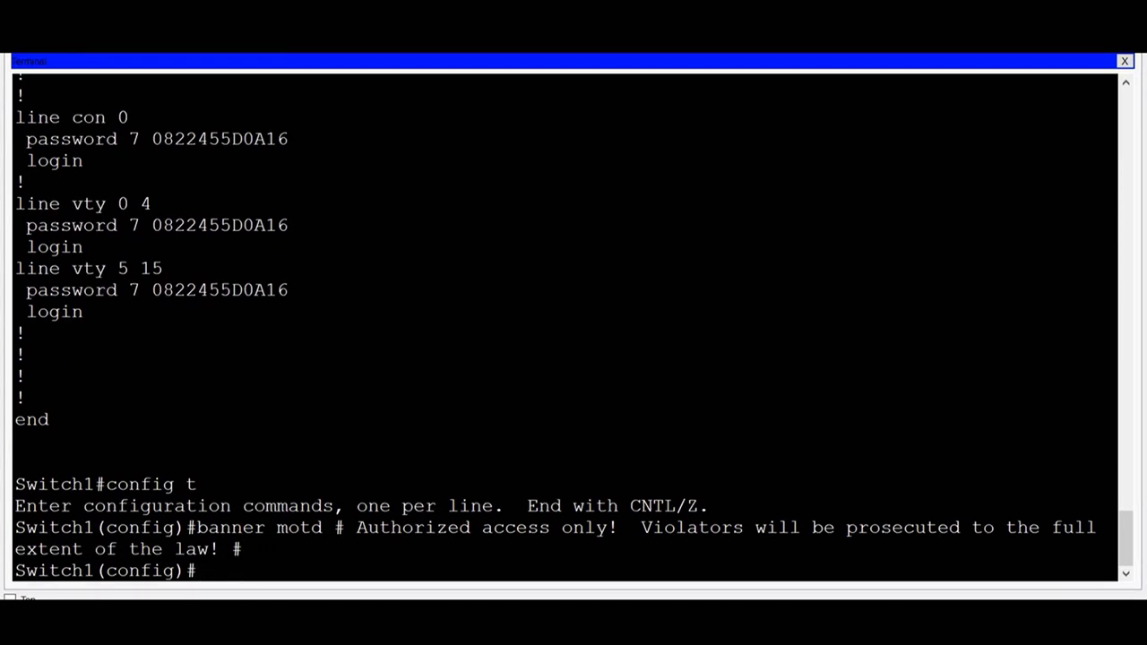
{"action": "key", "text": "ctrl+z"}
- Log out of Switch1 and start a new console session showing the MOTD banner
{"action": "key", "text": "Return"}
{"action": "type", "text": "exit"}
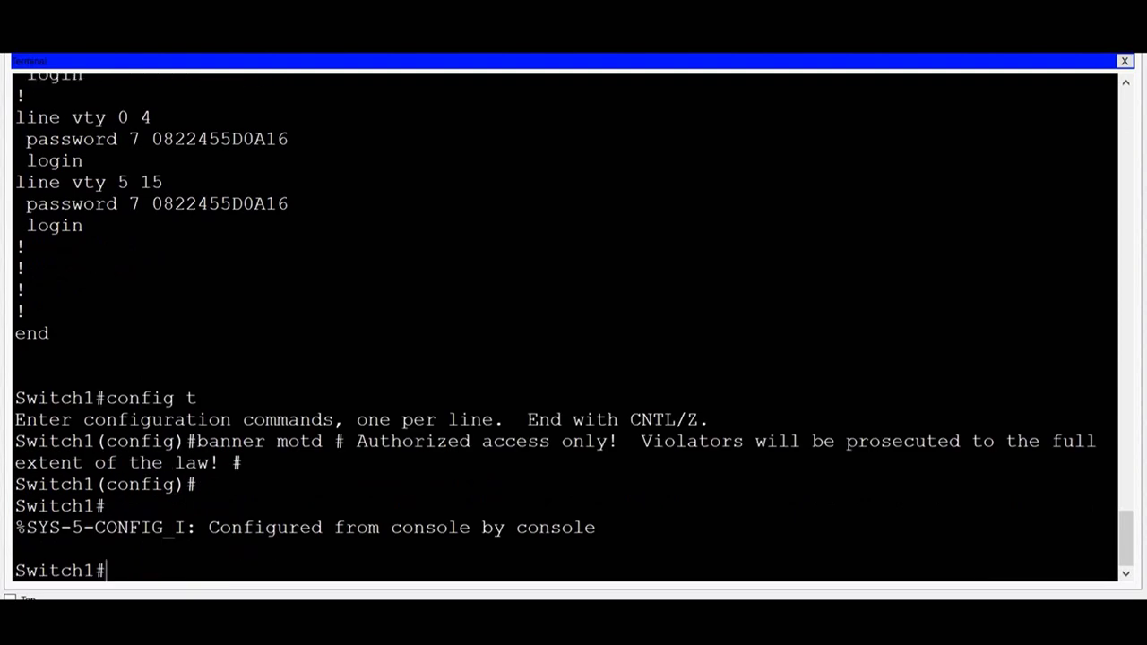
{"action": "key", "text": "Return"}
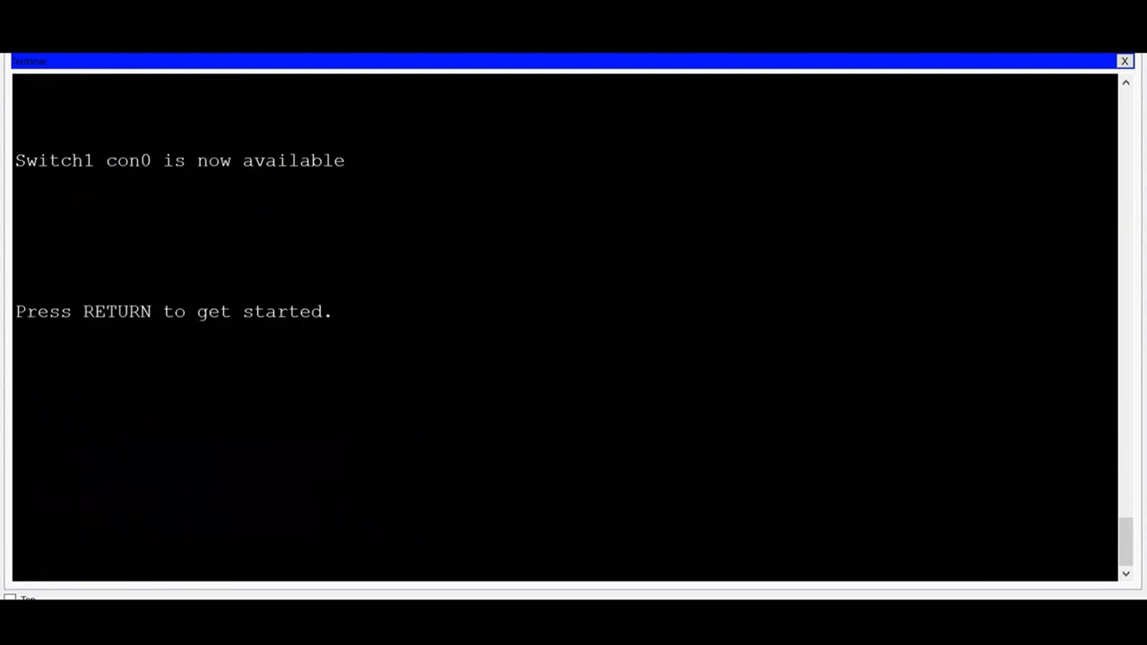
{"action": "key", "text": "Return"}
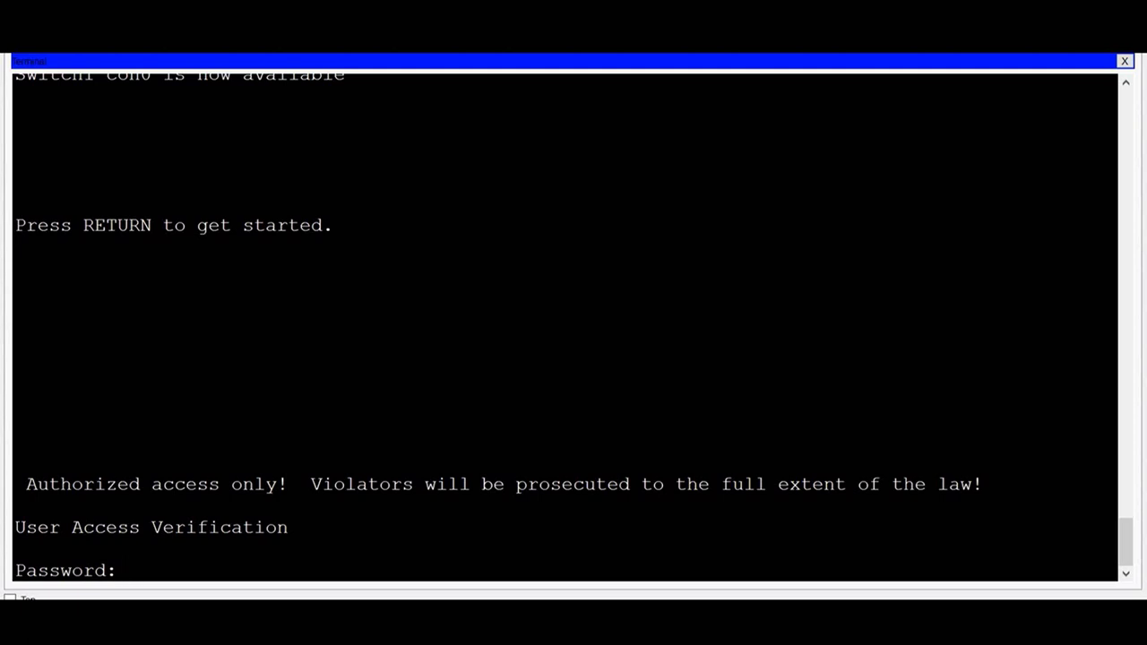
- Log in with the console password, then reach privileged EXEC with enable and its secret
{"action": "key", "text": "Return"}
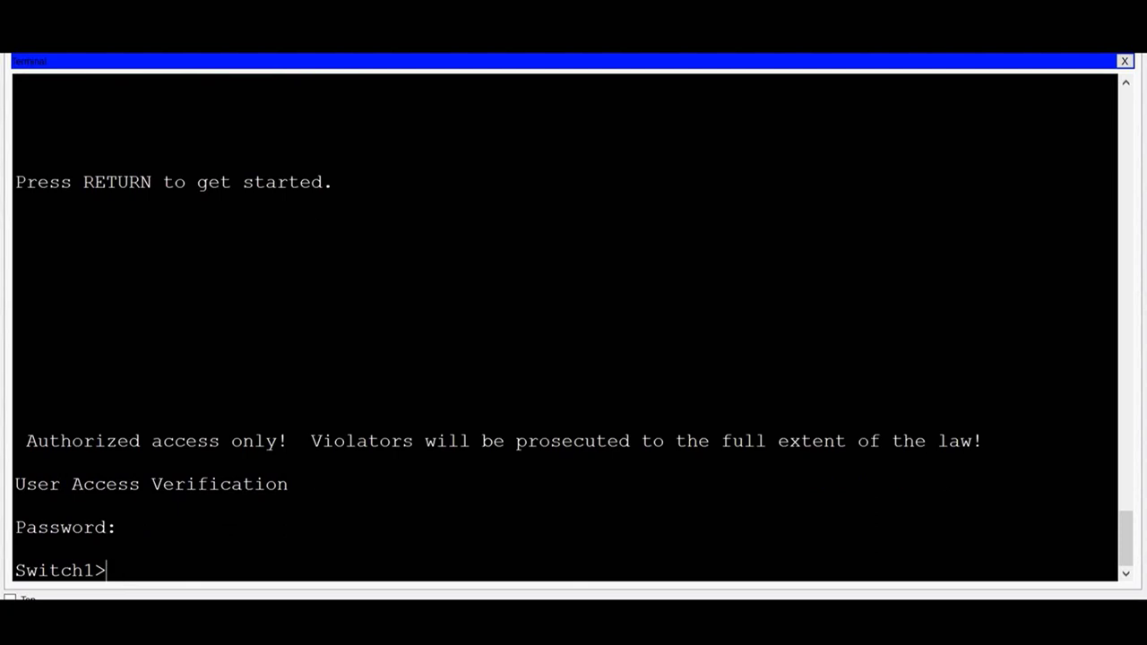
{"action": "type", "text": "enable"}
{"action": "key", "text": "Return"}
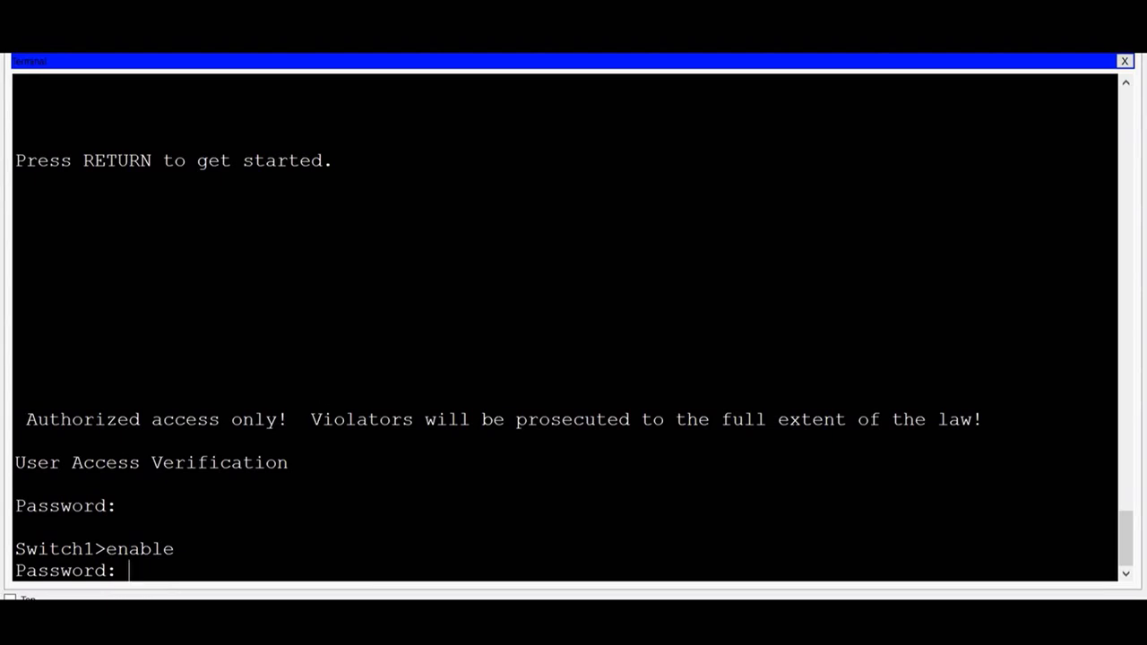
{"action": "key", "text": "Return"}
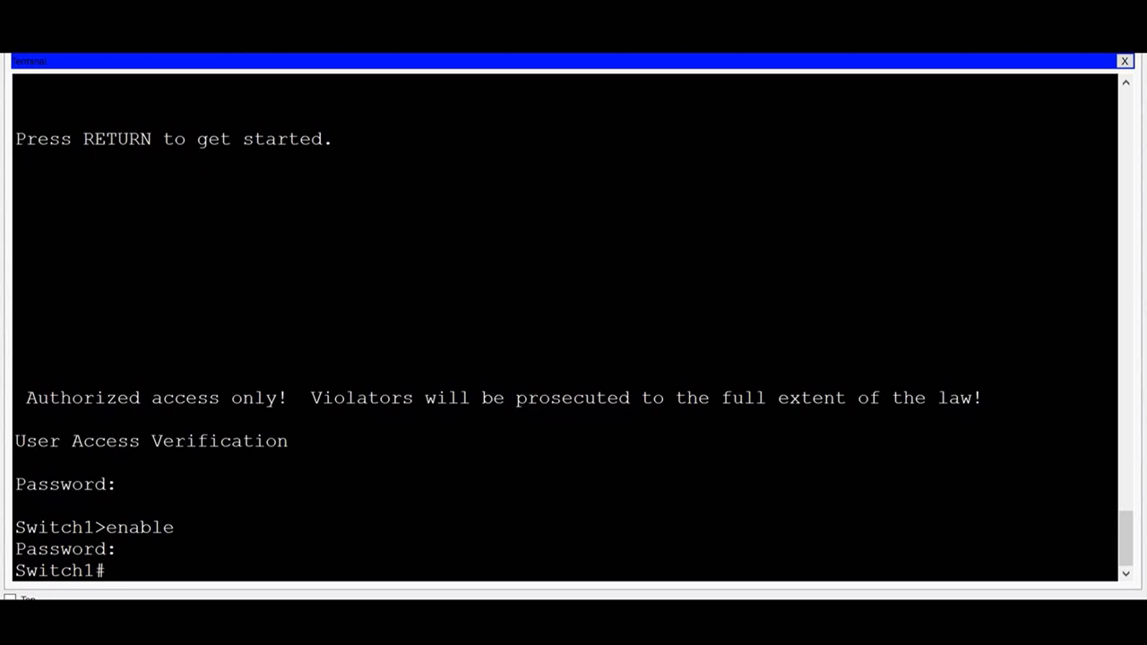